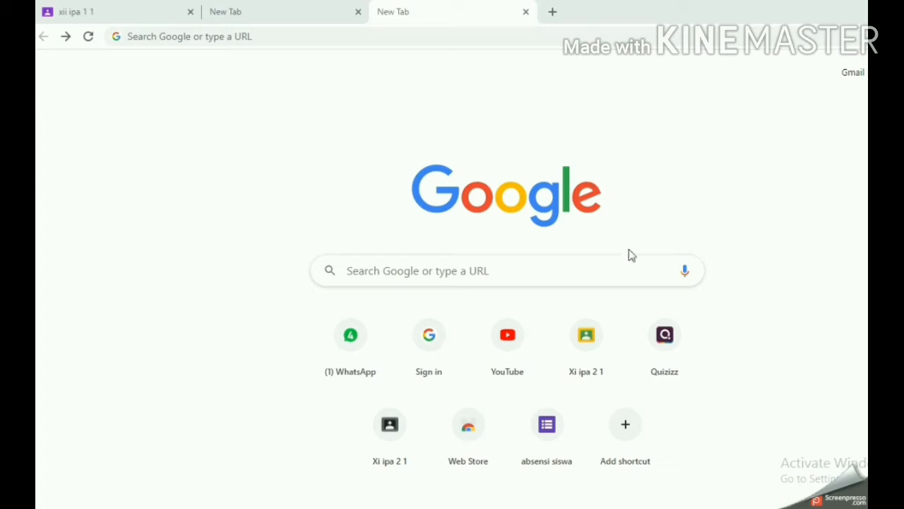
# Search the web for "google form", open the Google Forms sign-in result, and create a blank (Kosong) form
pyautogui.click(375, 272)
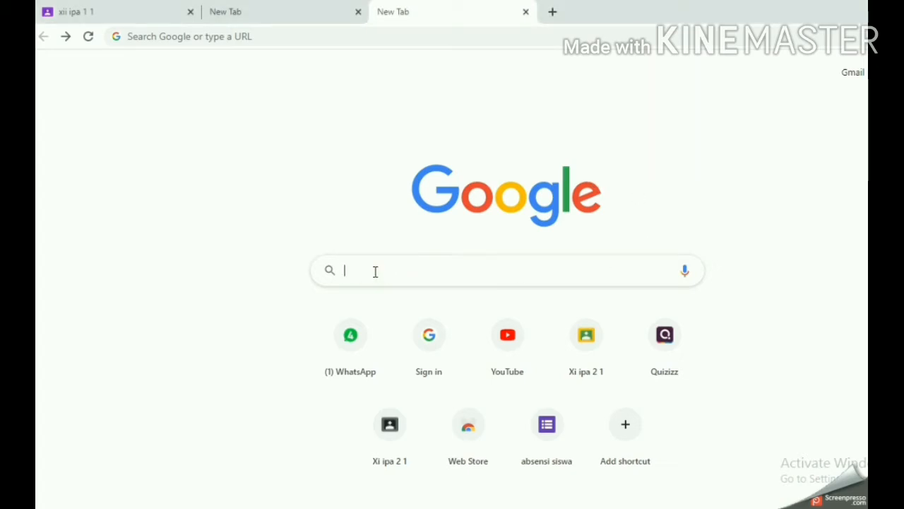
pyautogui.write('google form')
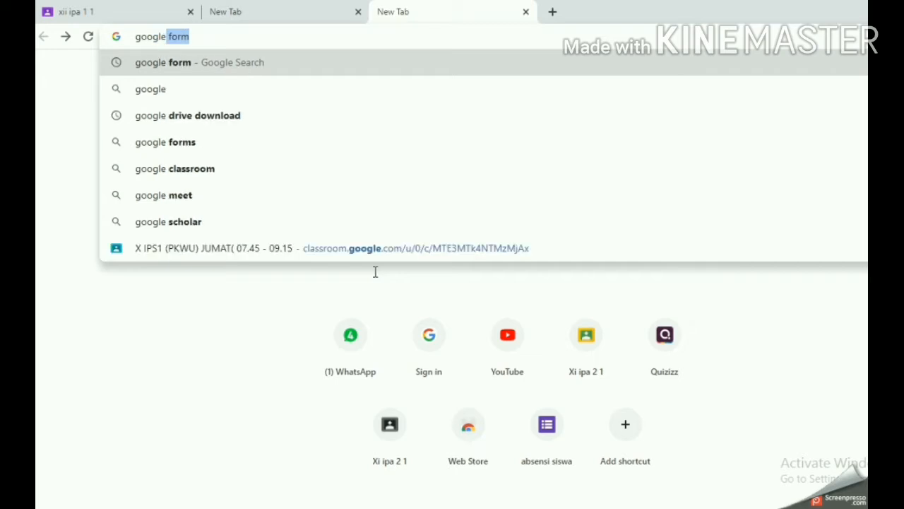
pyautogui.click(232, 63)
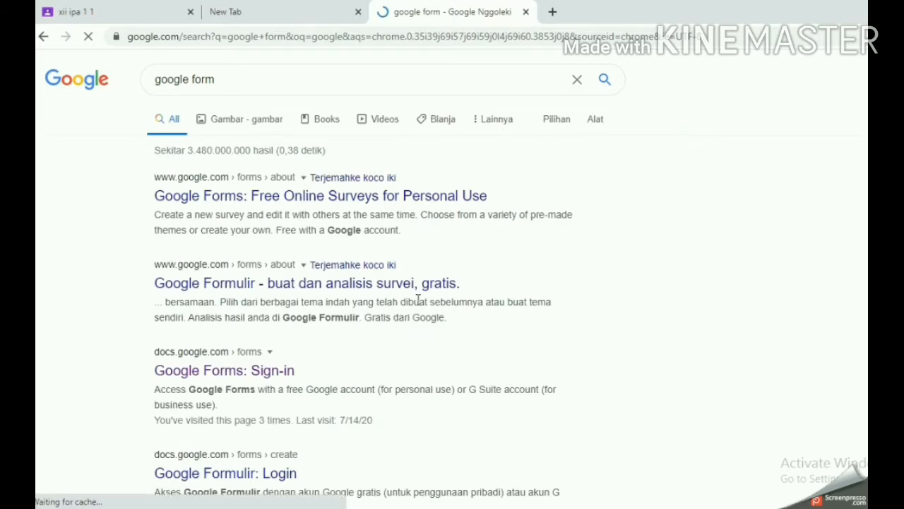
pyautogui.click(269, 373)
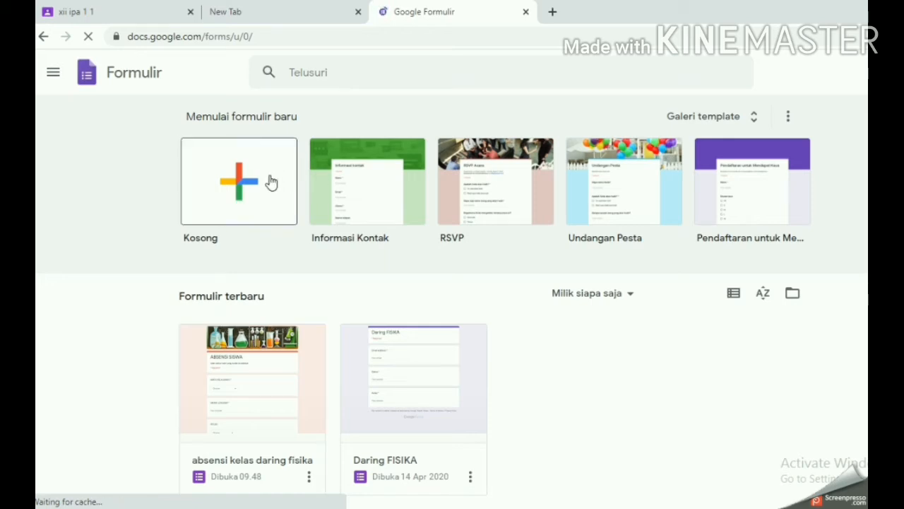
pyautogui.click(234, 181)
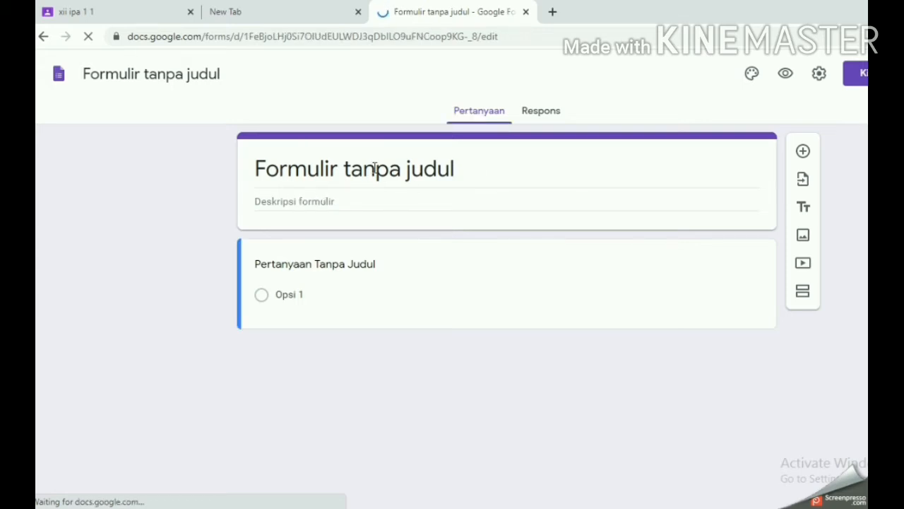
# Title the form "ABSENSI SISWA" and set its description to "isilah absensi berikut dengan menyesuaikan mapel dan kelas kalian"
pyautogui.click(472, 172)
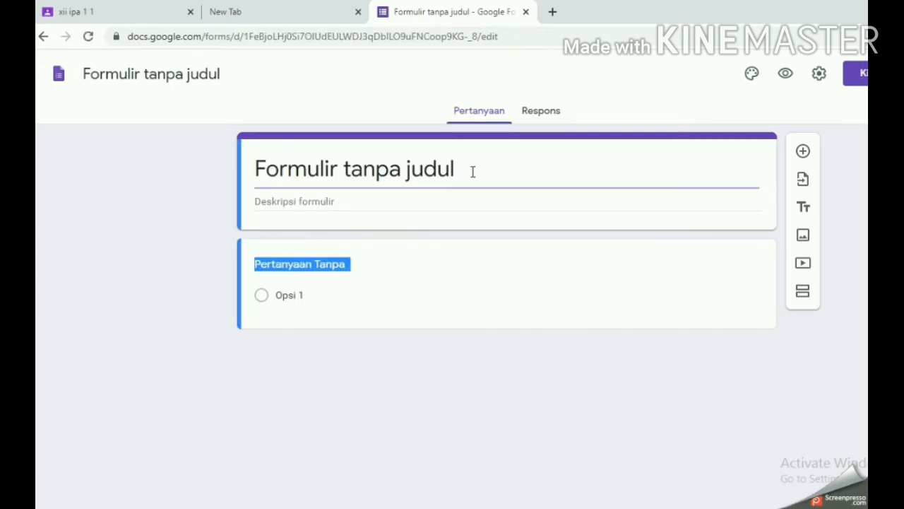
pyautogui.press('BackSpace')
pyautogui.click(472, 172)
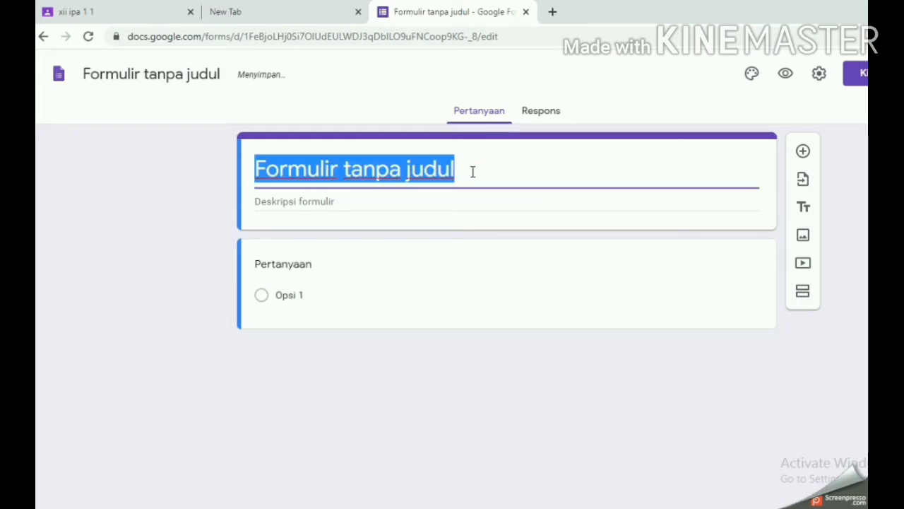
pyautogui.press('BackSpace')
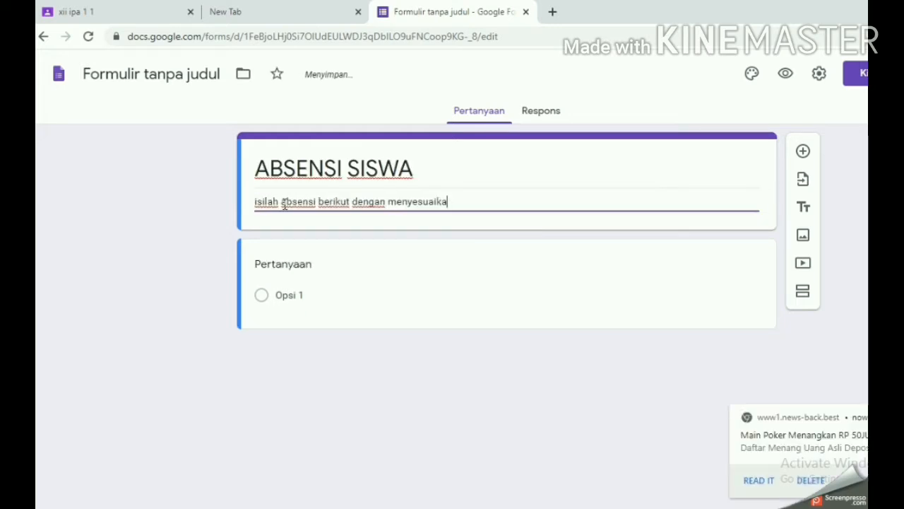
pyautogui.write('n maple')
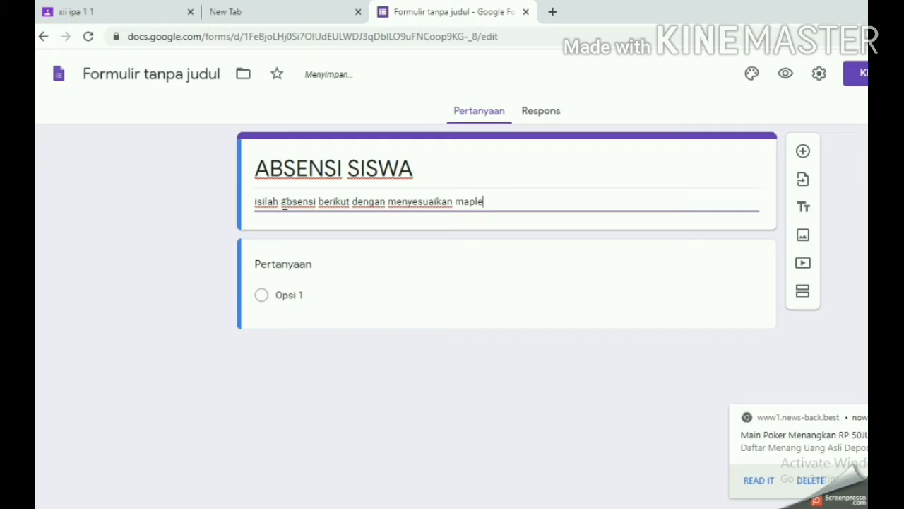
pyautogui.press('BackSpace')
pyautogui.press('BackSpace')
pyautogui.write('el dan kelas kalian')
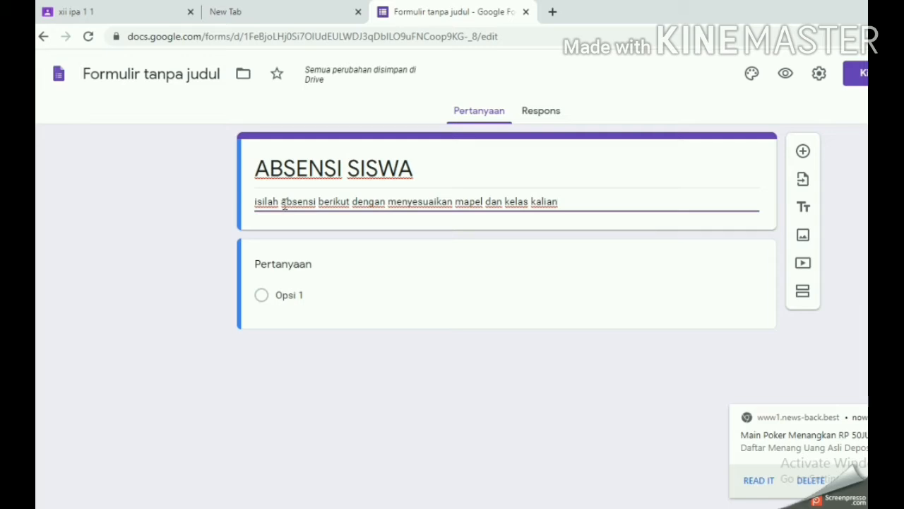
# Enter "NAMA LENGKAP" as the text of the form's first question
pyautogui.click(311, 266)
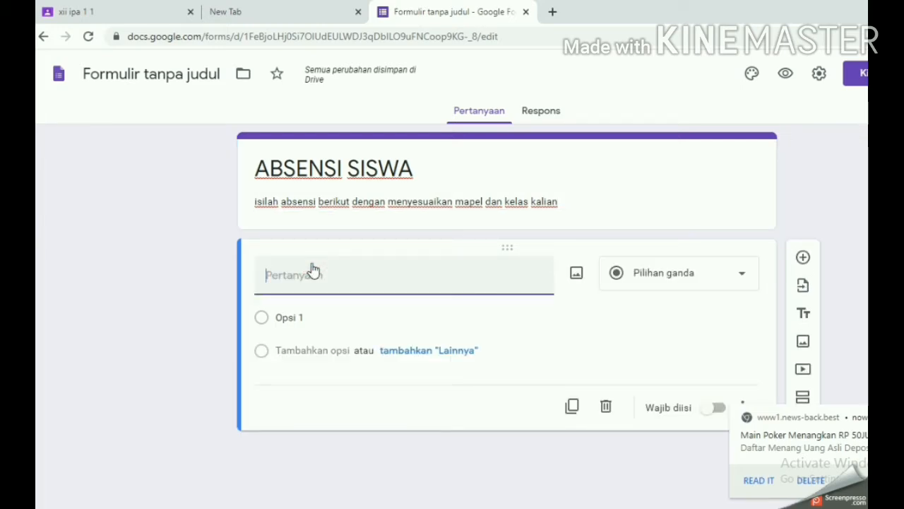
pyautogui.write('n')
pyautogui.press('BackSpace')
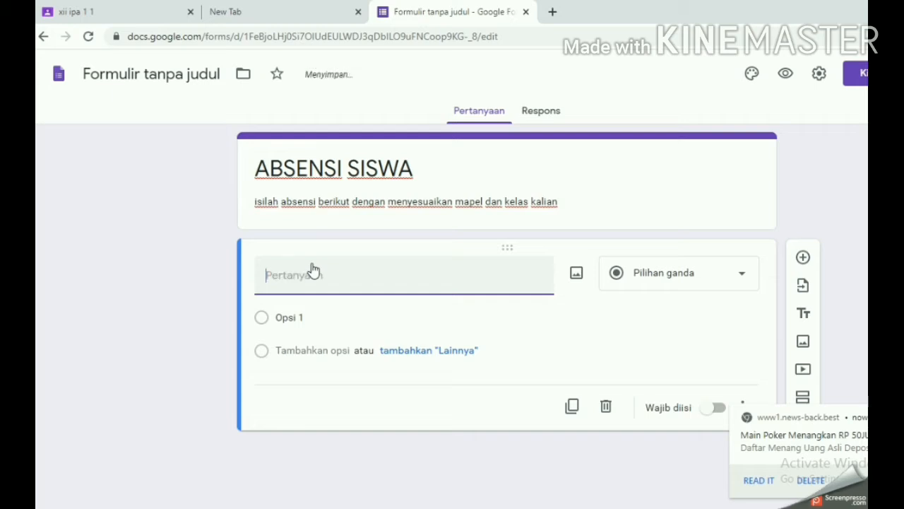
pyautogui.write('NA,A')
pyautogui.write('MA ')
pyautogui.write('LENGKAP')
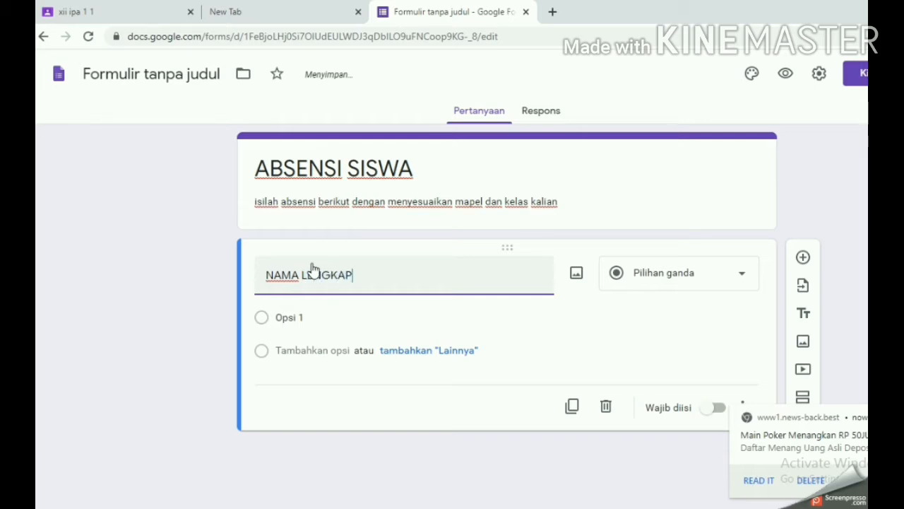
# Set the NAMA LENGKAP question to the short answer type (Jawaban singkat) and make it required
pyautogui.click(700, 282)
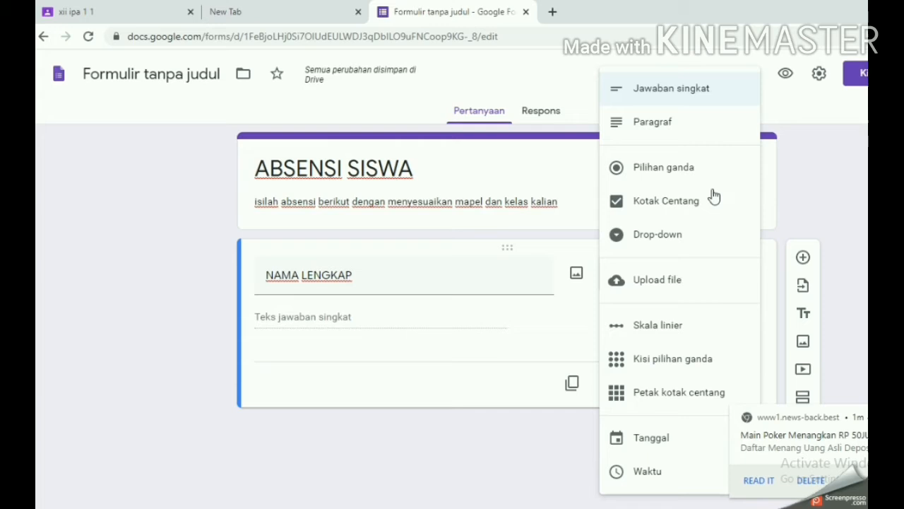
pyautogui.click(698, 91)
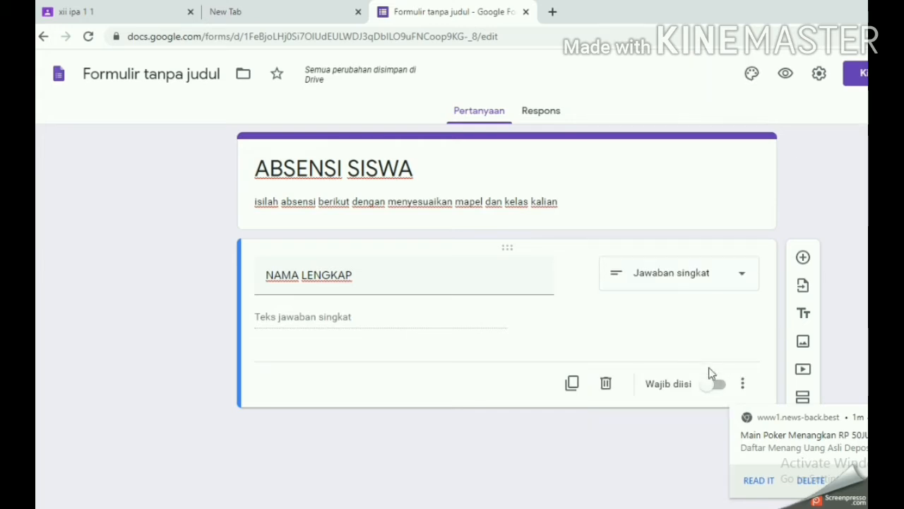
pyautogui.click(706, 391)
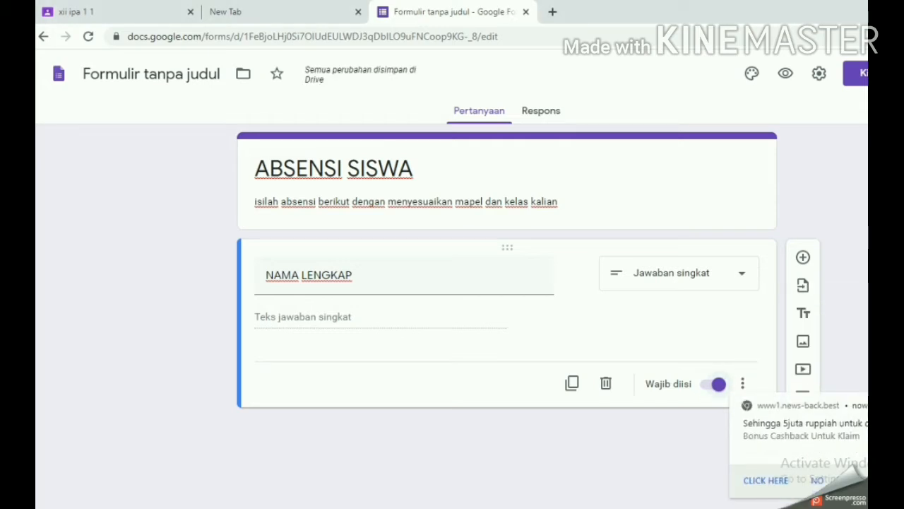
# Add a second question named "KELAS" with the multiple choice type (Pilihan ganda)
pyautogui.click(804, 258)
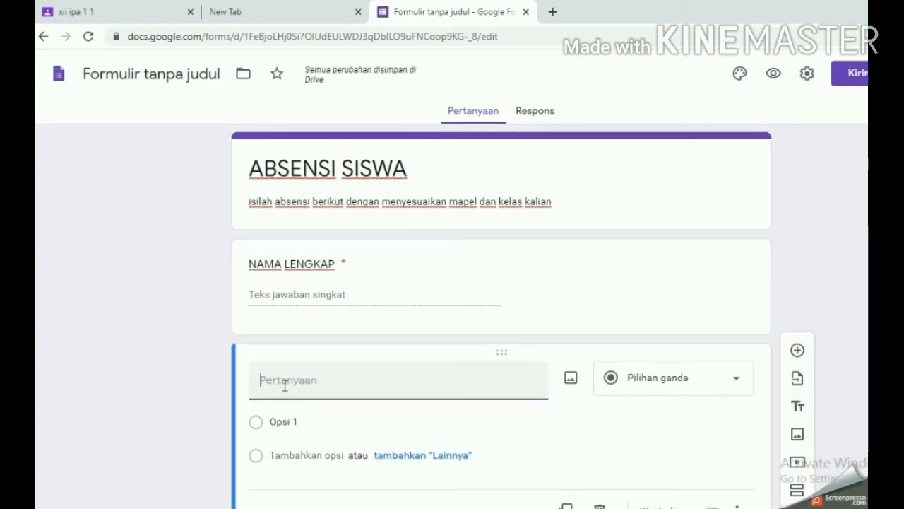
pyautogui.write('KELAS')
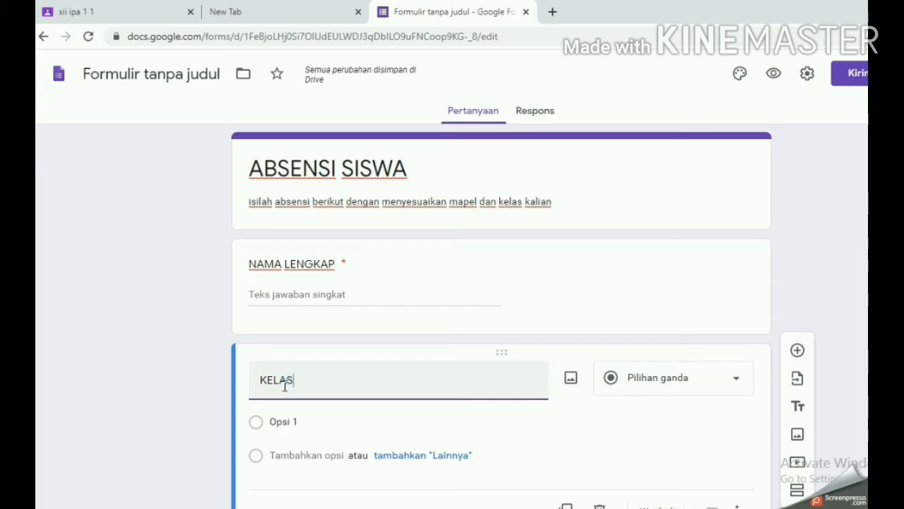
pyautogui.click(645, 383)
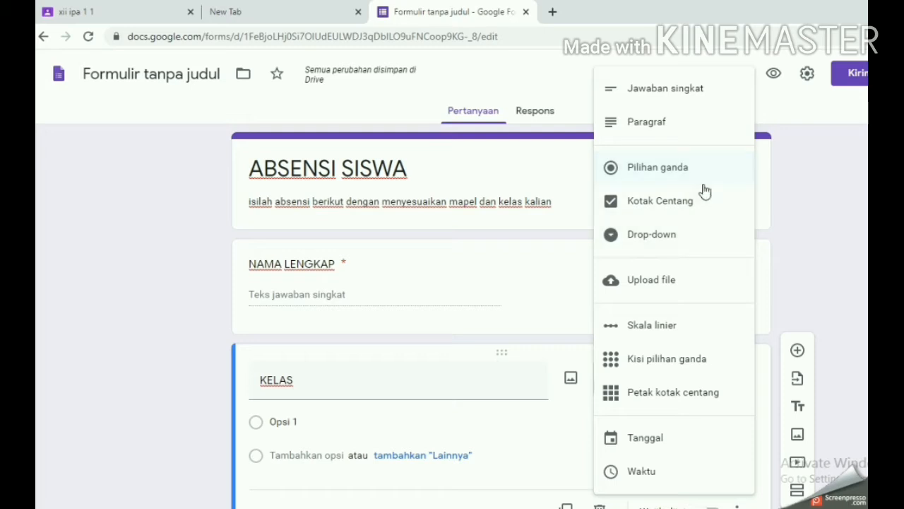
pyautogui.click(671, 170)
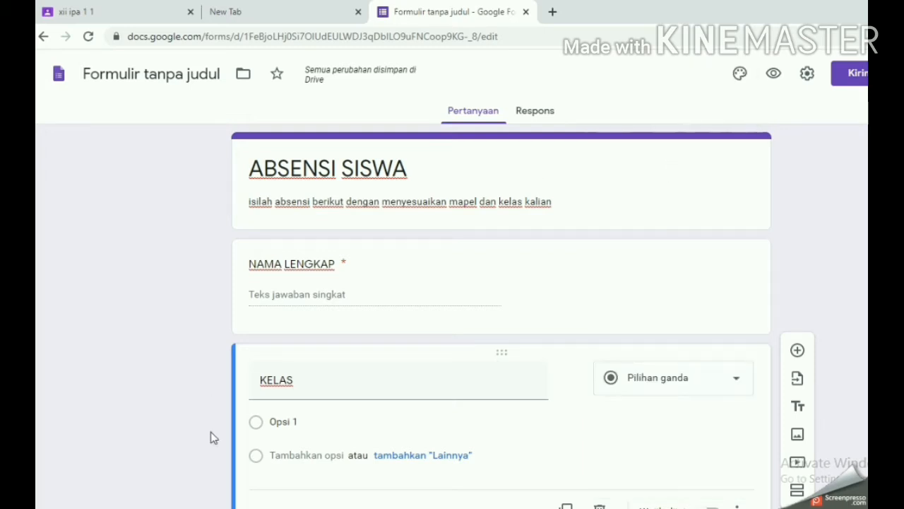
# Give the KELAS question the options "X MIPA 1", "X MIPA 2" and "XI MIPA1", and make it required
pyautogui.click(297, 422)
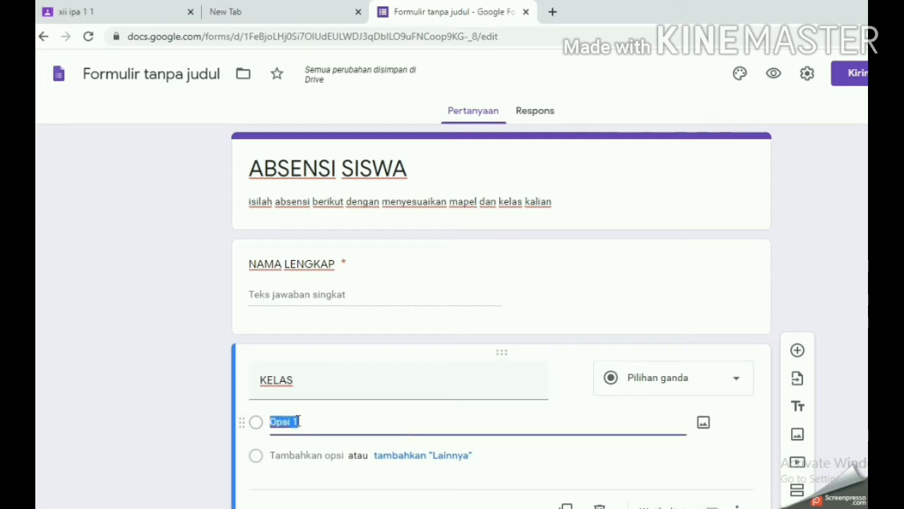
pyautogui.write('X')
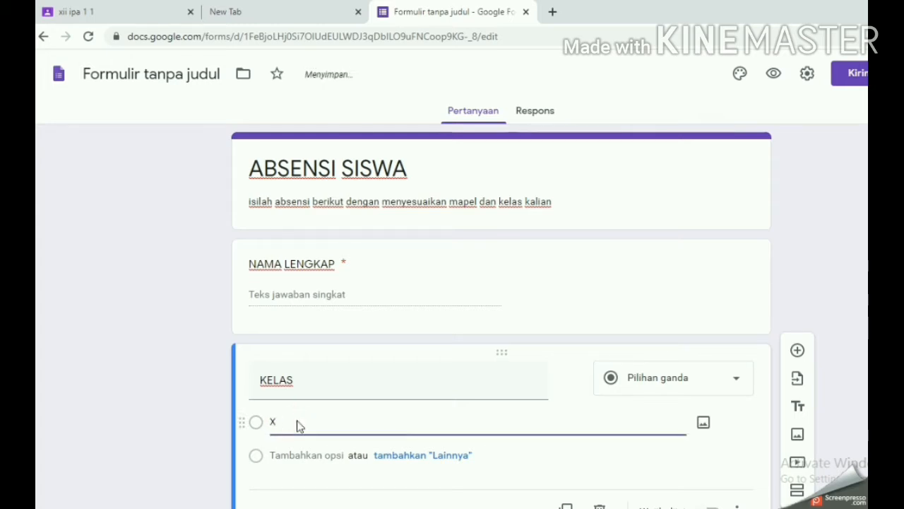
pyautogui.write(' MIPA 1')
pyautogui.click(285, 455)
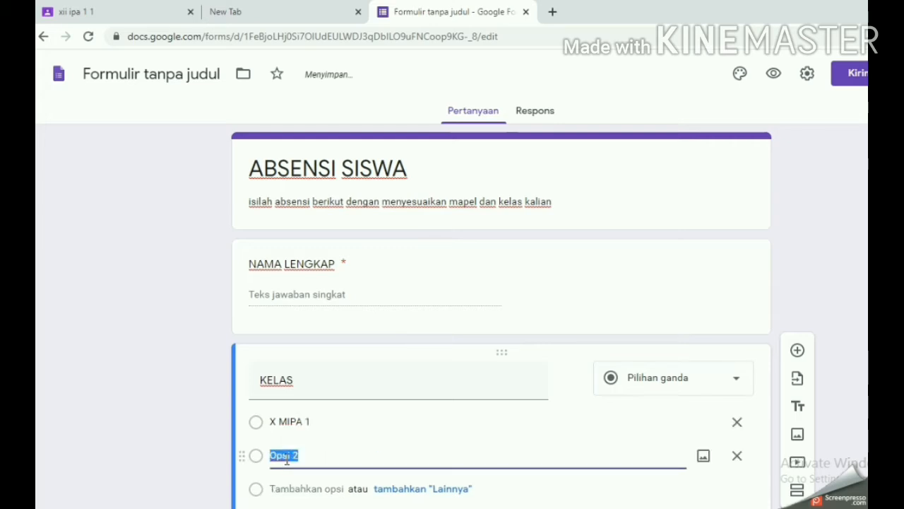
pyautogui.write('X M')
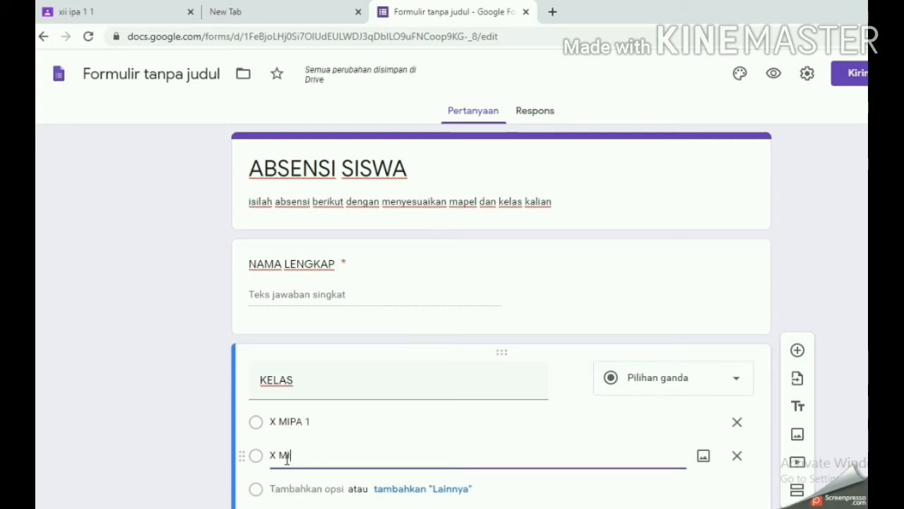
pyautogui.write('IPA 2')
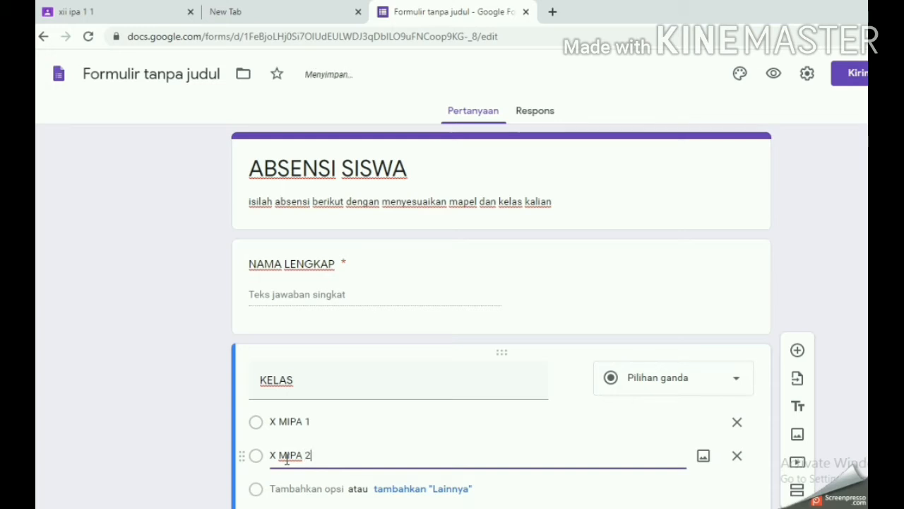
pyautogui.click(322, 487)
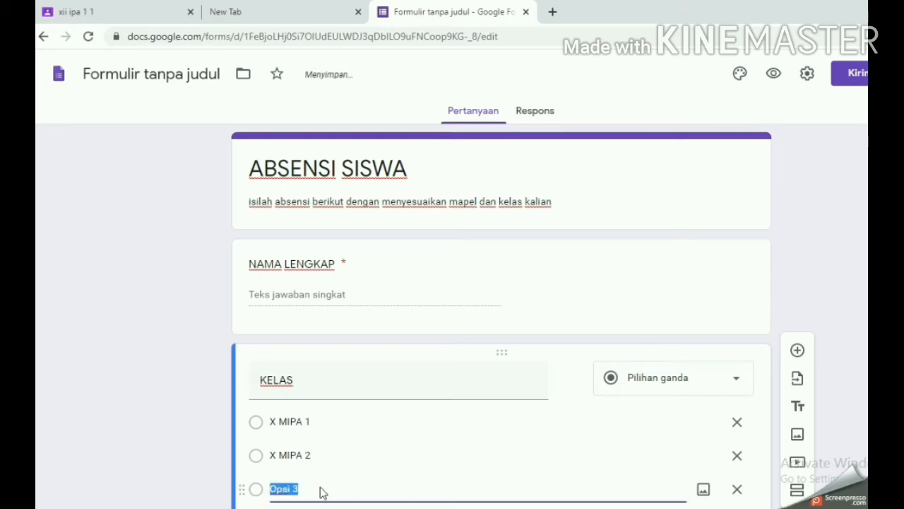
pyautogui.write('X')
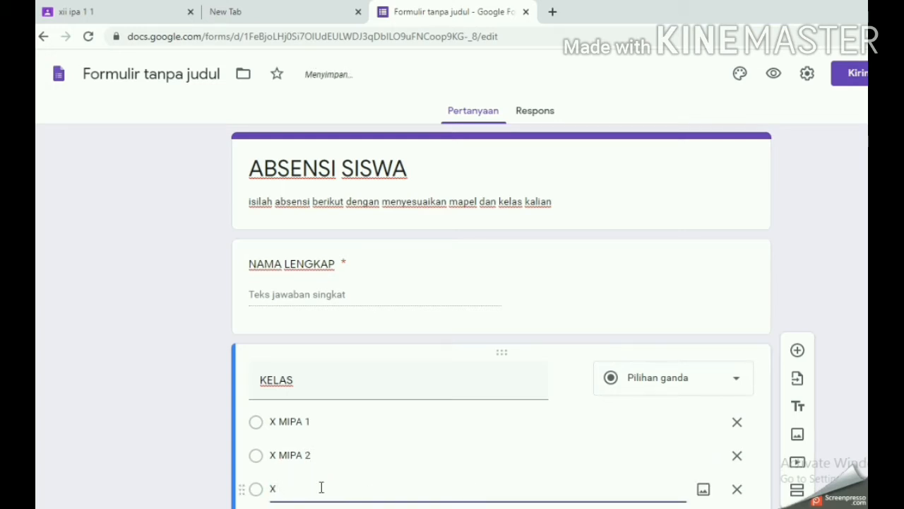
pyautogui.write('I MIPA1')
pyautogui.scroll(-2, 501, 318)
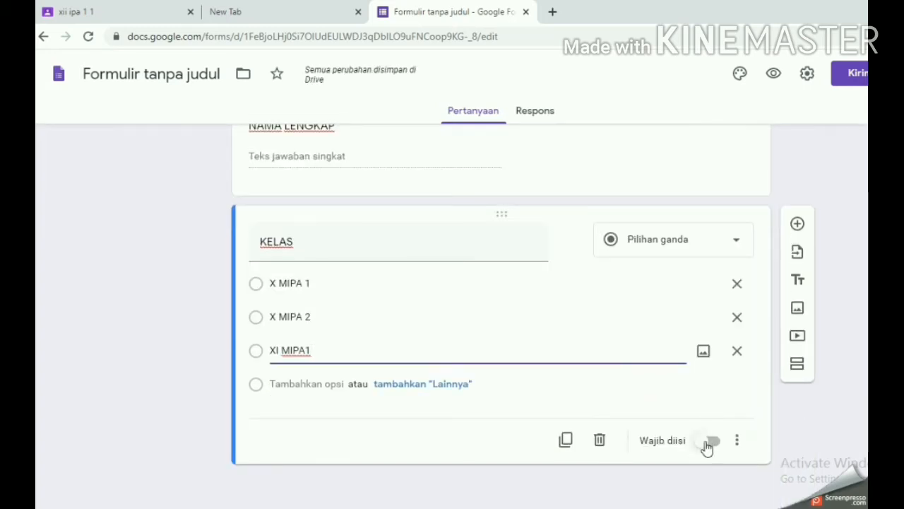
pyautogui.click(708, 446)
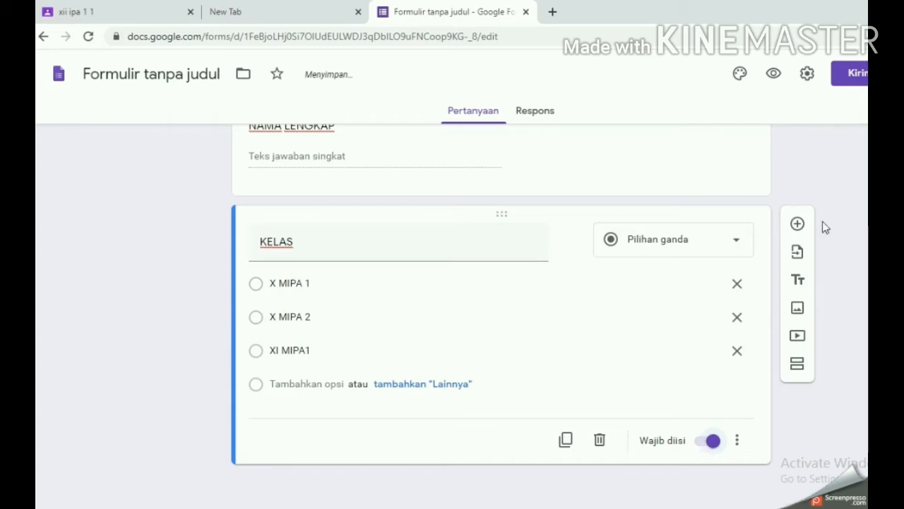
# Add a third question named "MAPEL" with the Drop-down type
pyautogui.click(796, 226)
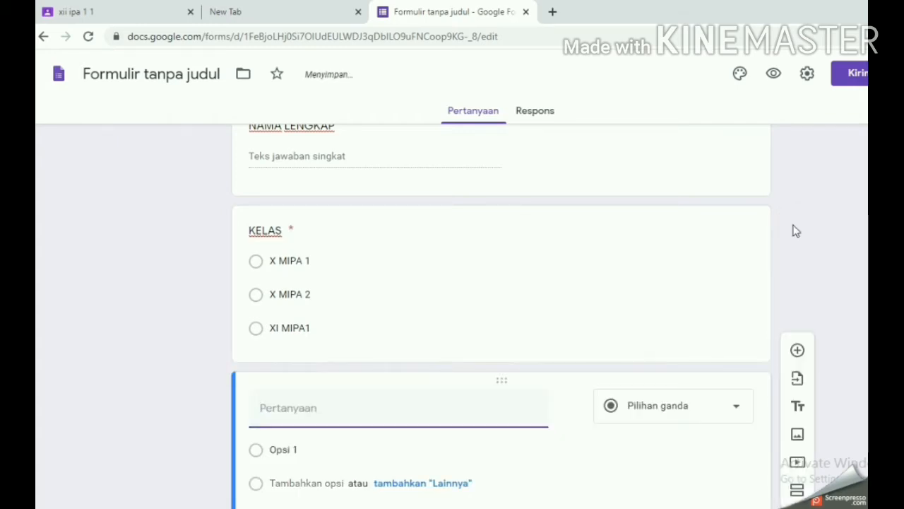
pyautogui.write('MAPEL')
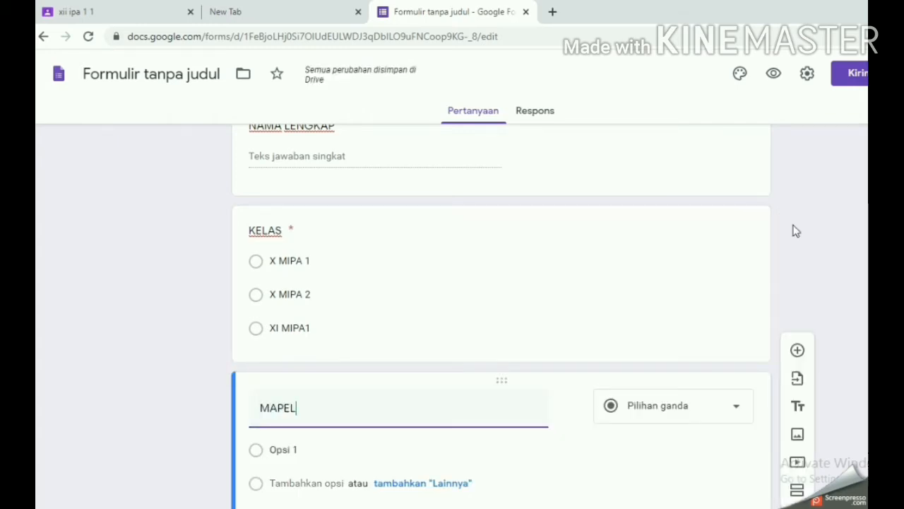
pyautogui.click(696, 411)
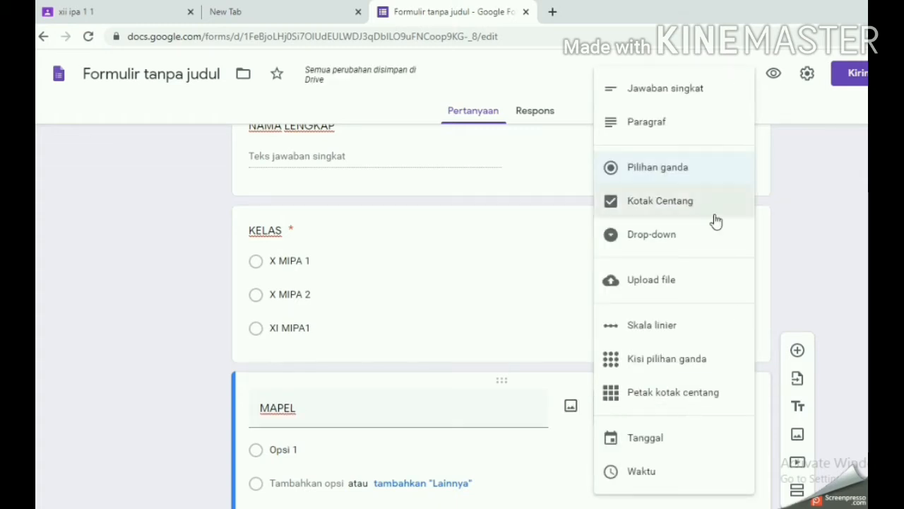
pyautogui.click(666, 238)
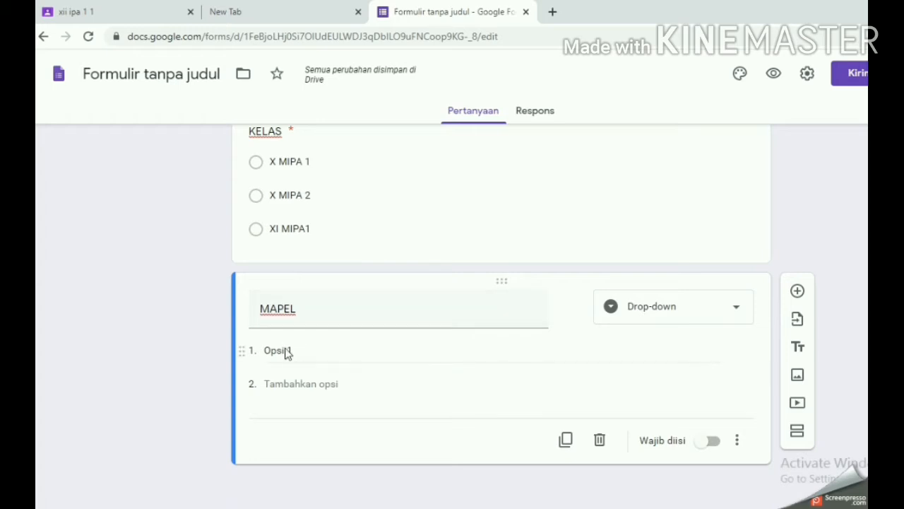
# Give the MAPEL question the options "FISIKA" and "PRAKARYA", and make it required
pyautogui.click(287, 351)
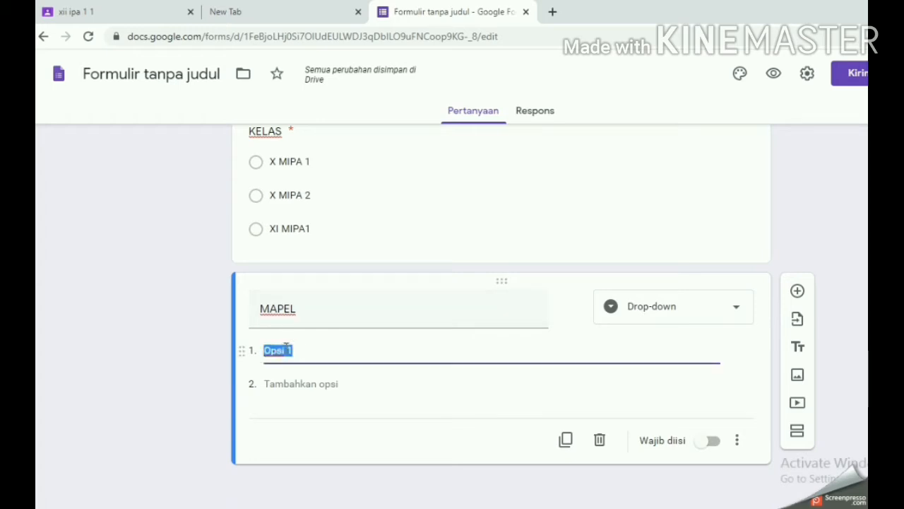
pyautogui.write('FISIKA')
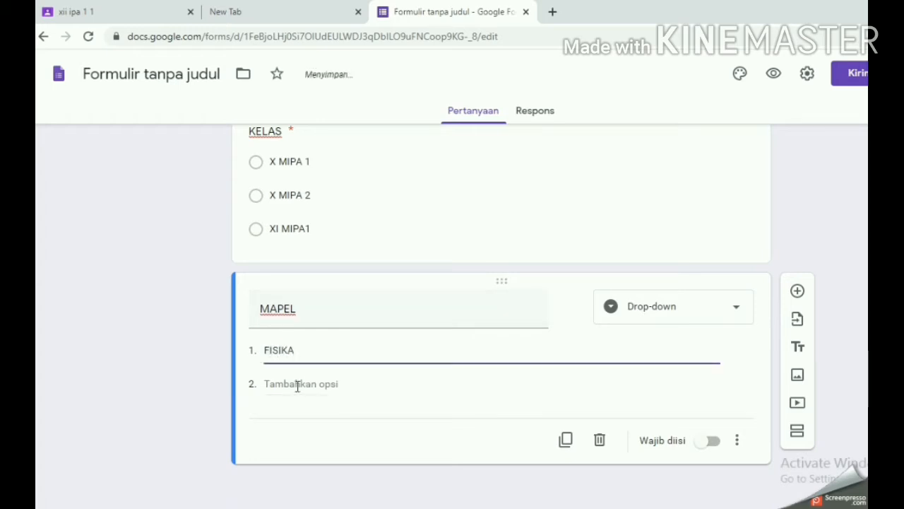
pyautogui.click(298, 386)
pyautogui.write('P')
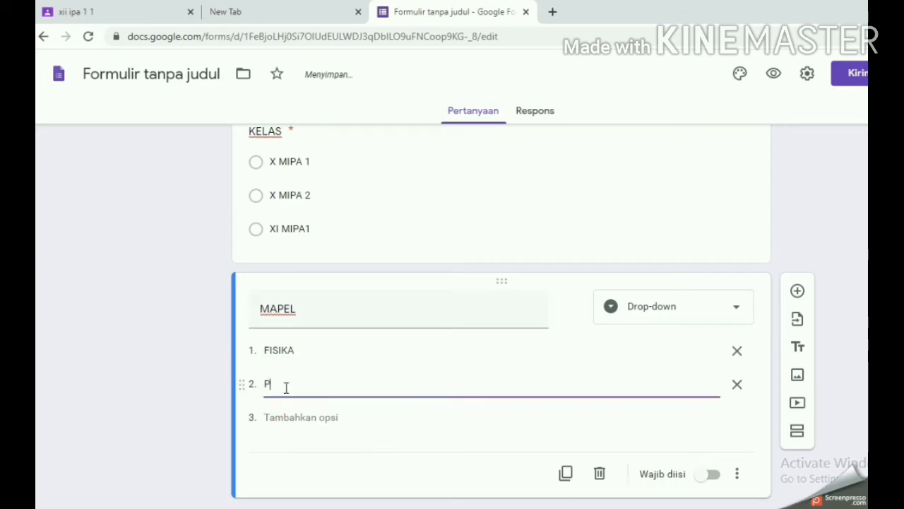
pyautogui.write('RAKARYA')
pyautogui.click(707, 475)
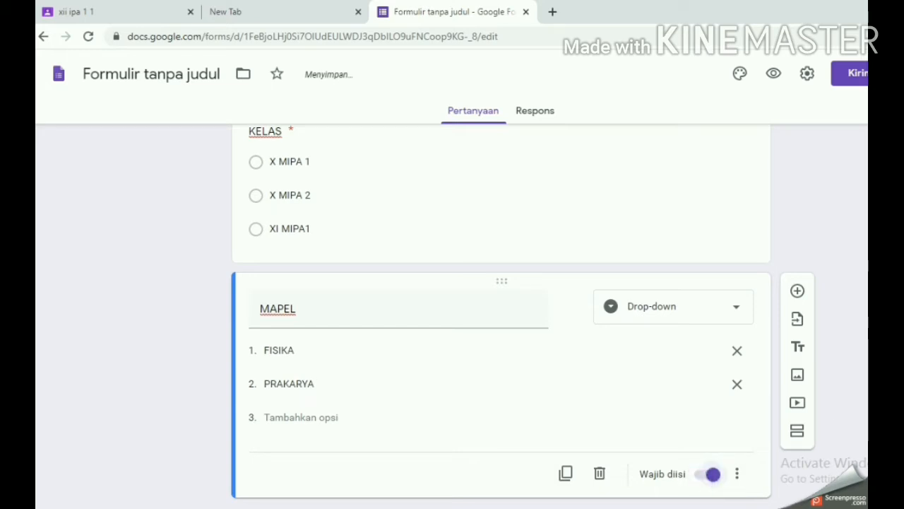
# Add a fourth question named "HARI DAN TANGGAL" below the MAPEL question
pyautogui.click(797, 292)
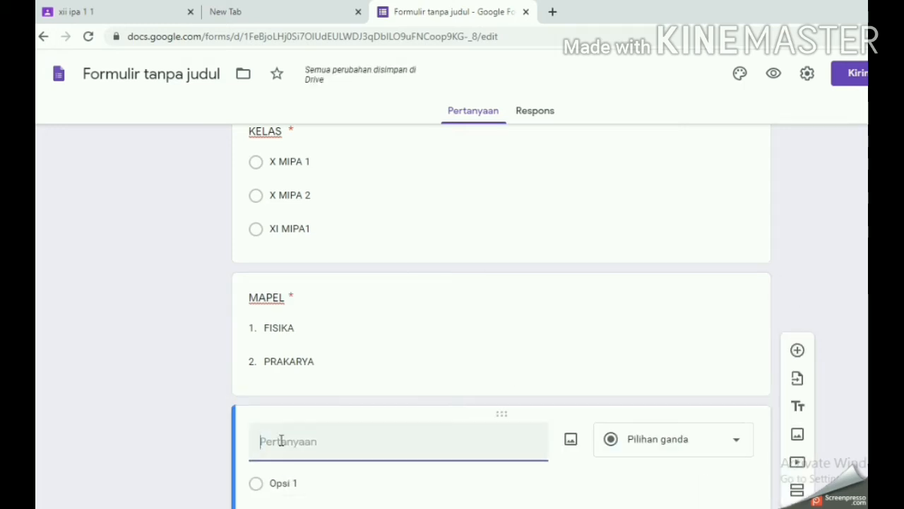
pyautogui.write('HAARI')
pyautogui.press('BackSpace')
pyautogui.press('BackSpace')
pyautogui.press('BackSpace')
pyautogui.press('BackSpace')
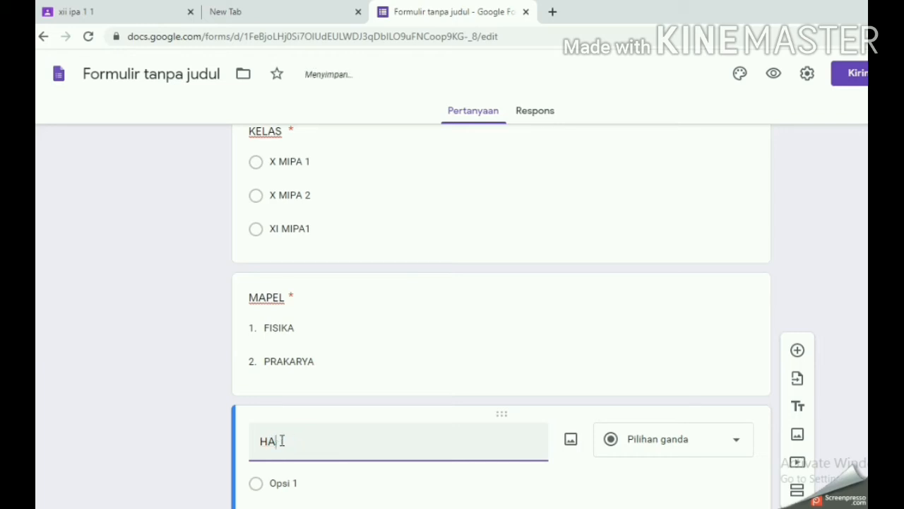
pyautogui.write('RI DAN ')
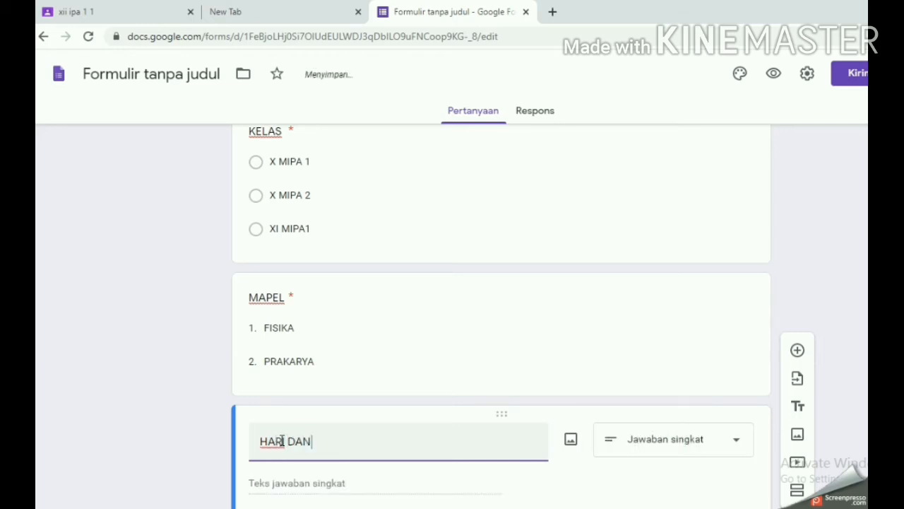
pyautogui.write('TANGGAL')
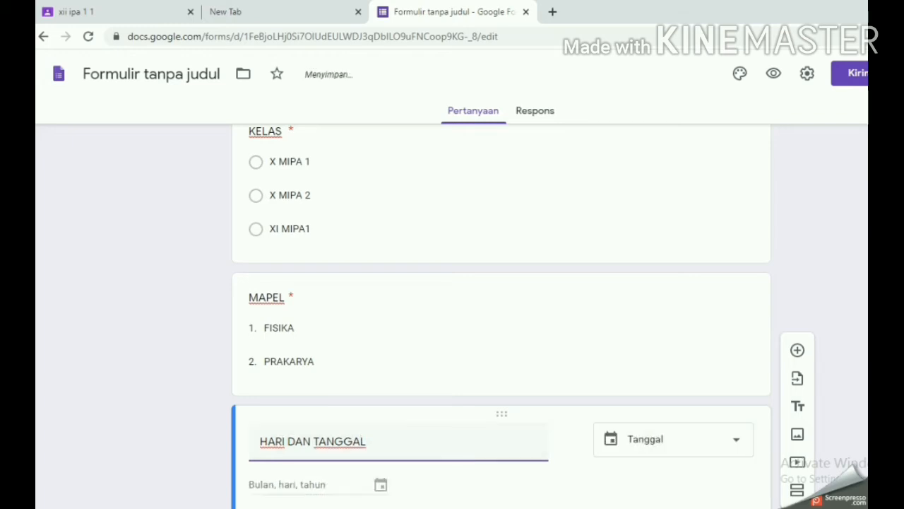
# Set the HARI DAN TANGGAL question to the date type (Tanggal) and make it required
pyautogui.scroll(-2, 502, 317)
pyautogui.click(702, 344)
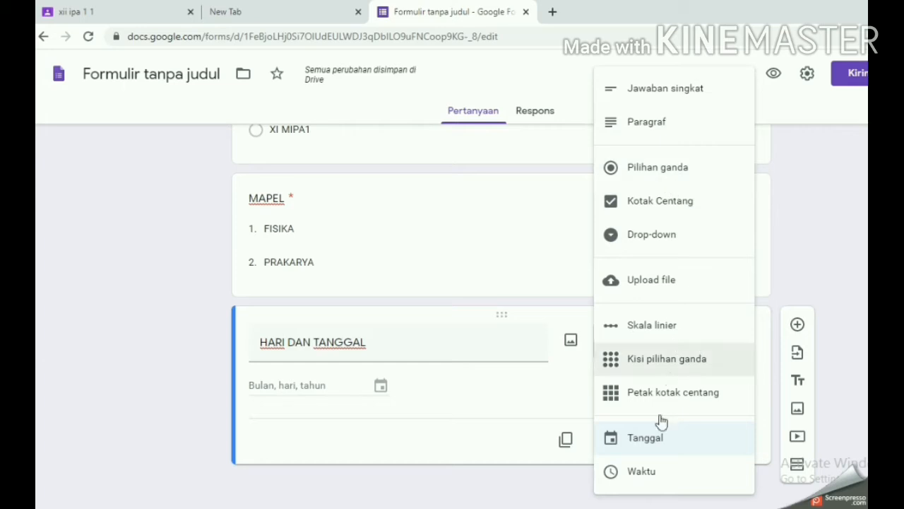
pyautogui.click(650, 452)
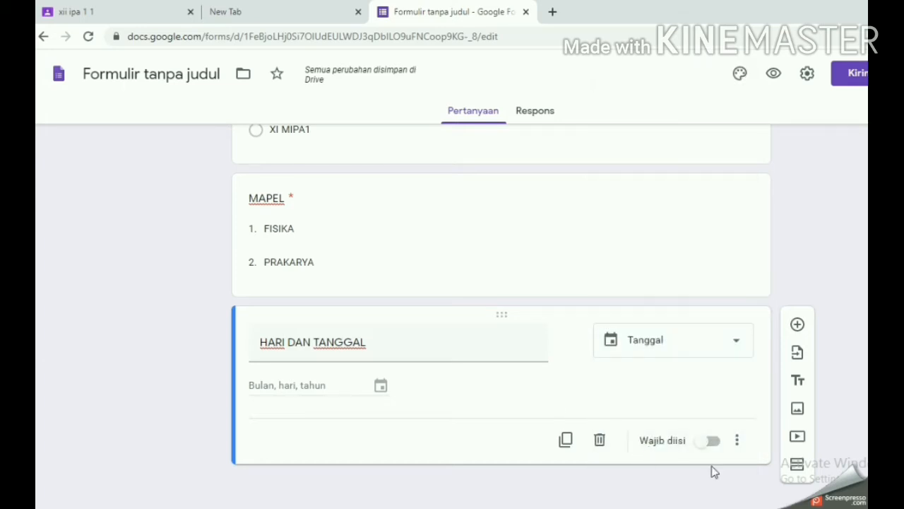
pyautogui.click(708, 443)
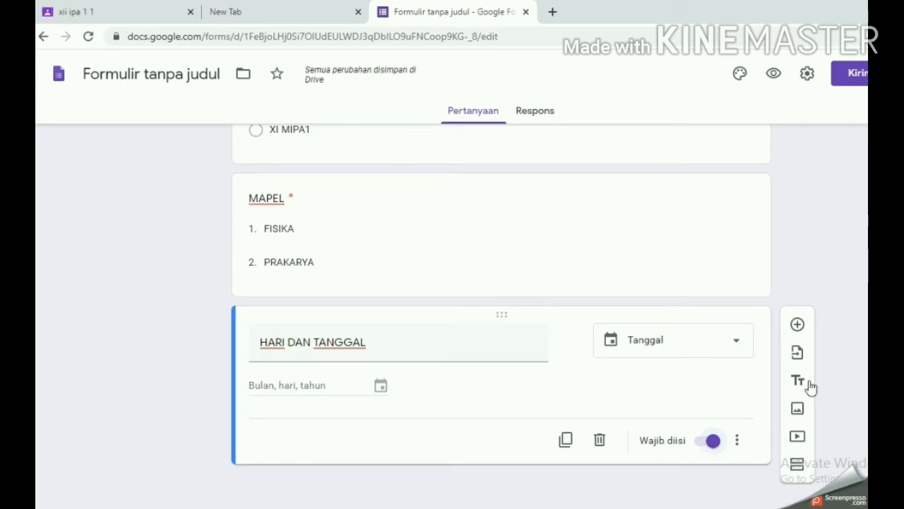
# Look over the finished questions and open the preview of the form to check how respondents see it
pyautogui.scroll(2, 501, 317)
pyautogui.scroll(-2, 502, 317)
pyautogui.scroll(3, 502, 317)
pyautogui.scroll(-3, 502, 316)
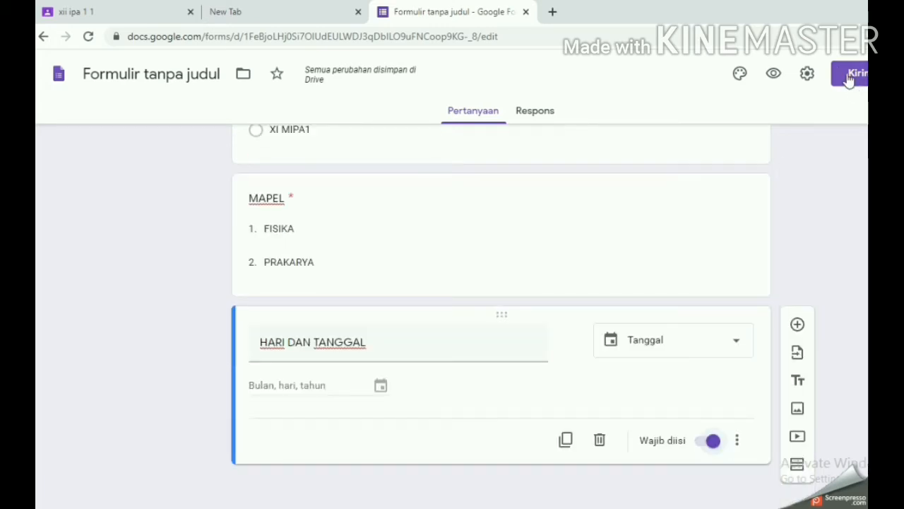
pyautogui.click(774, 77)
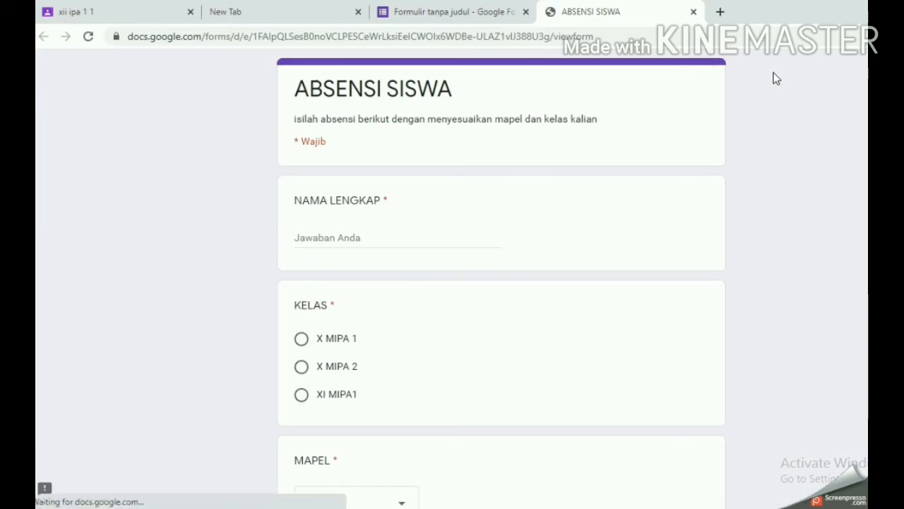
pyautogui.scroll(-1, 502, 279)
pyautogui.scroll(1, 502, 280)
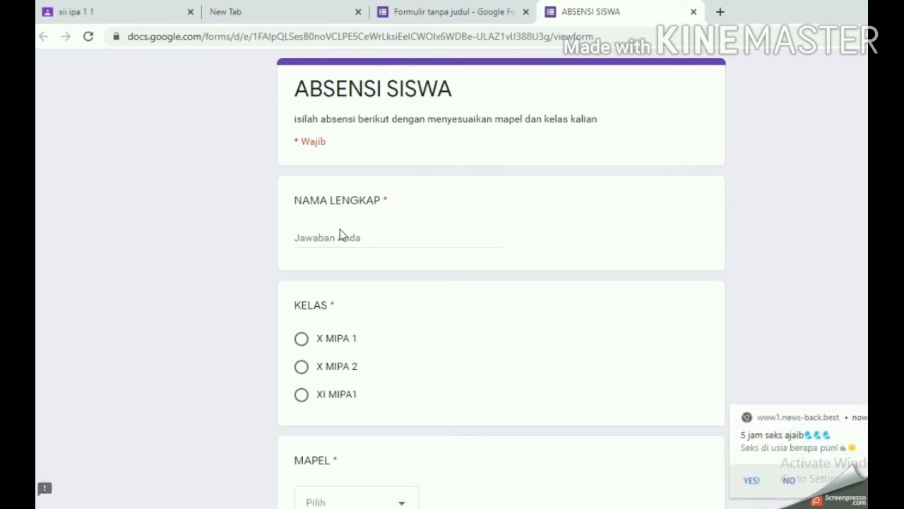
# Test the previewed form by entering a student's name under NAMA LENGKAP and choosing X MIPA 1 as the class
pyautogui.click(316, 232)
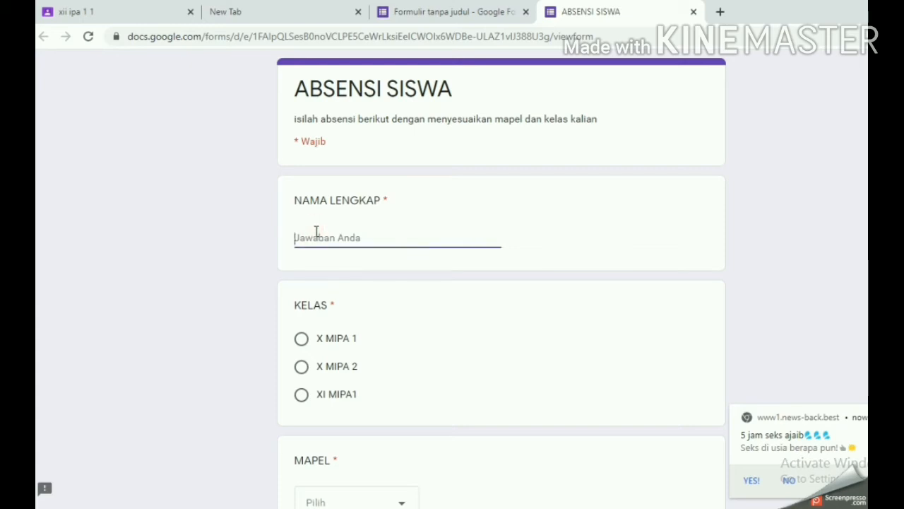
pyautogui.write('AAU')
pyautogui.press('BackSpace')
pyautogui.press('BackSpace')
pyautogui.press('BackSpace')
pyautogui.press('BackSpace')
pyautogui.click(301, 345)
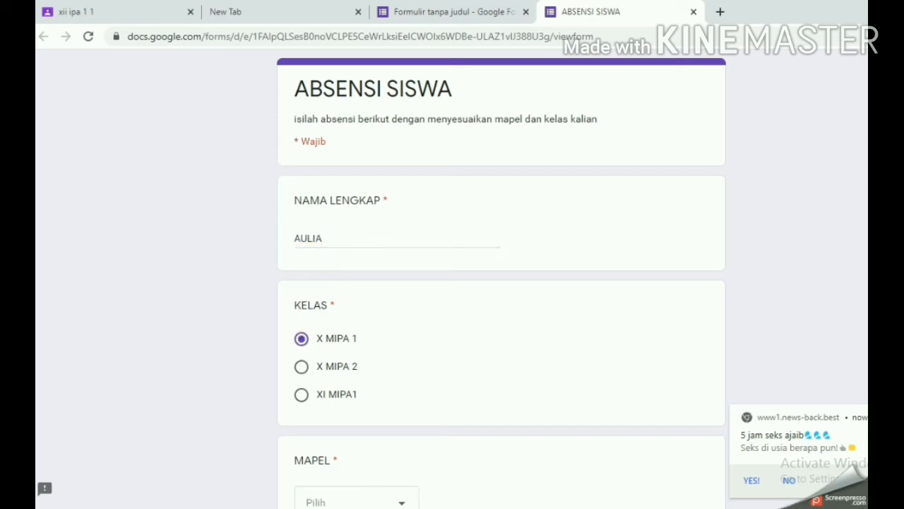
# Choose FISIKA as the MAPEL answer in the preview and try out the HARI DAN TANGGAL date picker
pyautogui.scroll(-2, 624, 224)
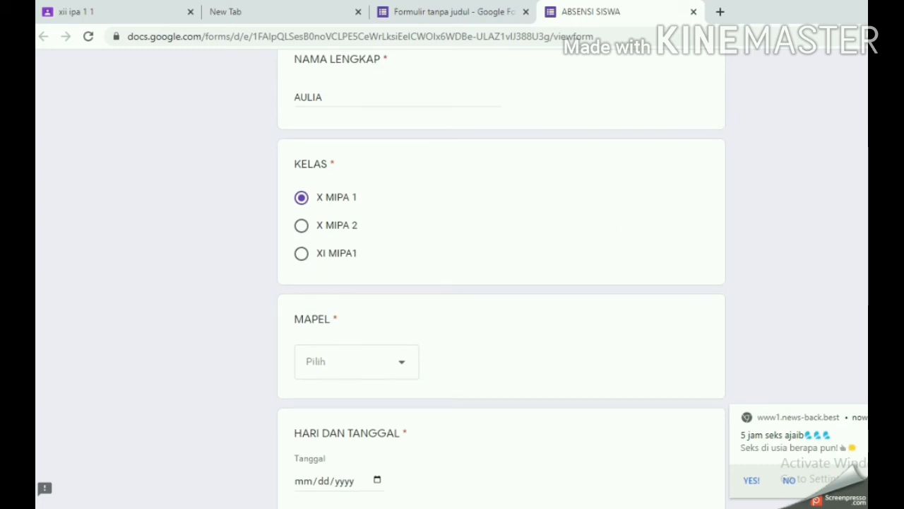
pyautogui.click(361, 369)
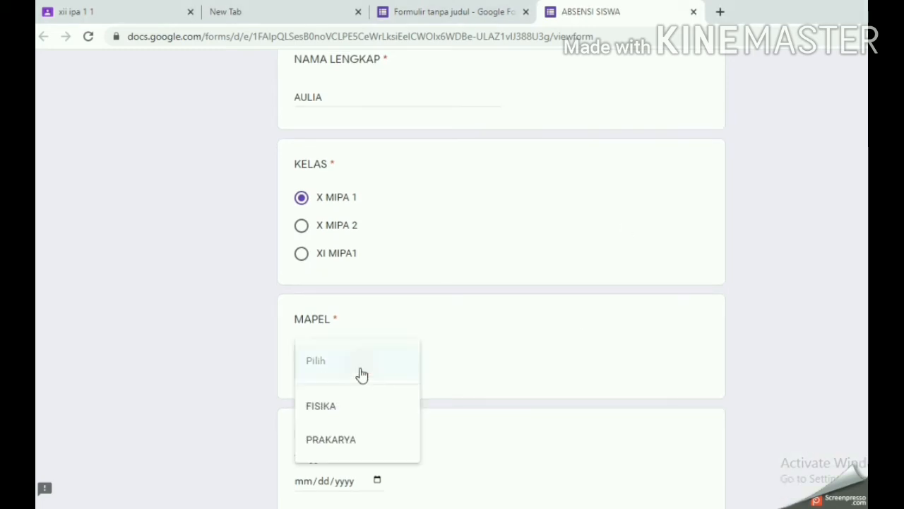
pyautogui.click(342, 409)
pyautogui.scroll(-2, 708, 305)
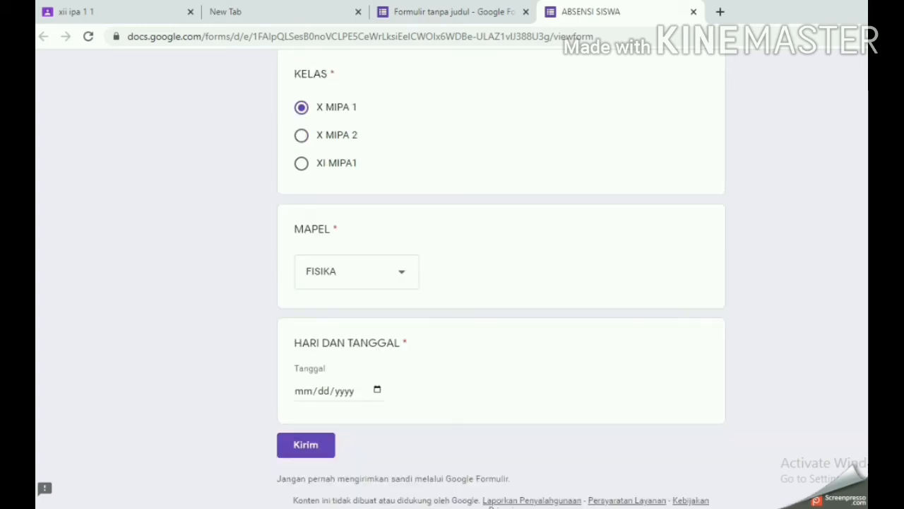
pyautogui.click(344, 370)
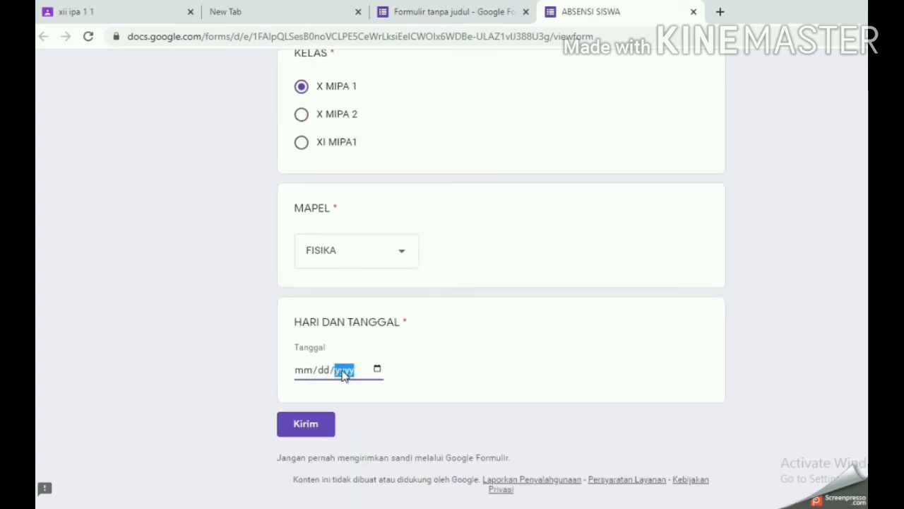
pyautogui.click(378, 370)
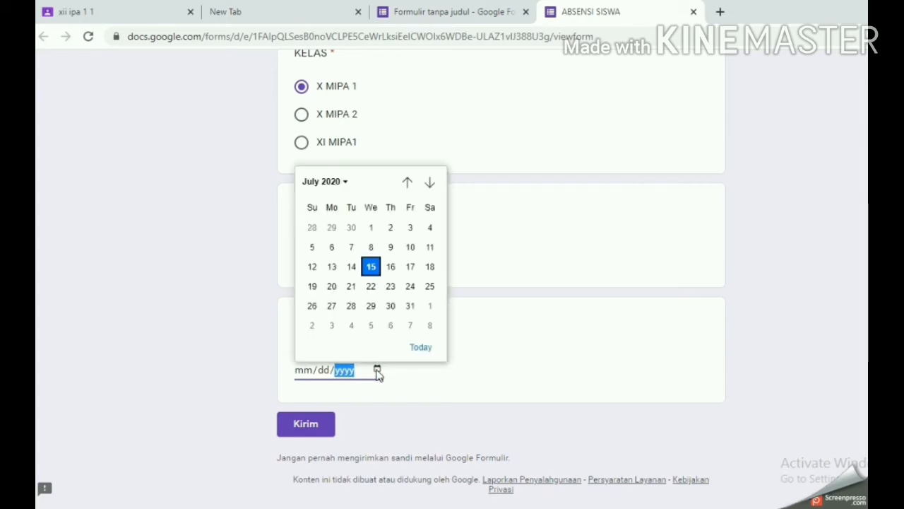
pyautogui.click(547, 323)
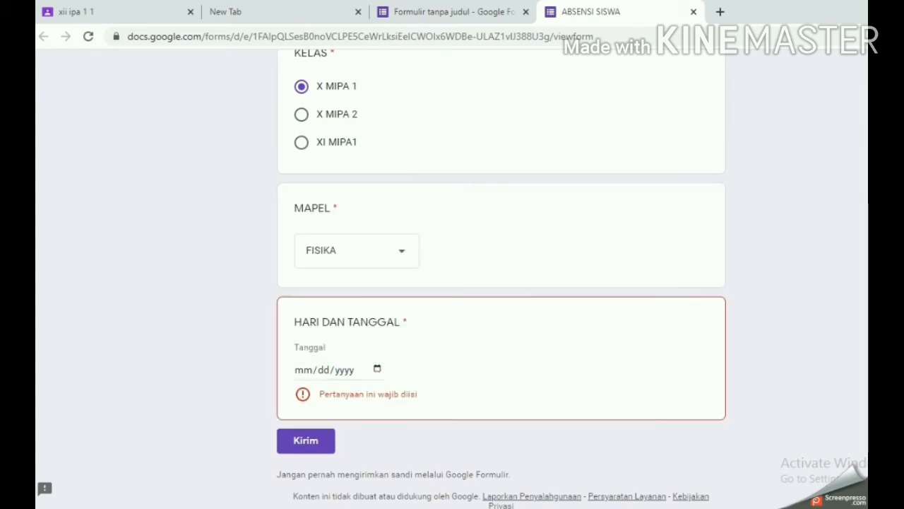
# Close the form preview and discard the unsent trial answers
pyautogui.scroll(4, 502, 283)
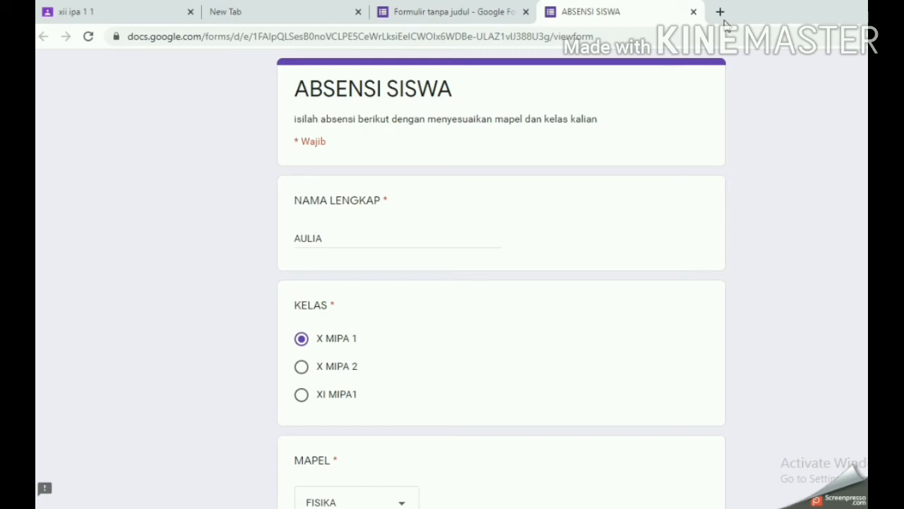
pyautogui.click(694, 15)
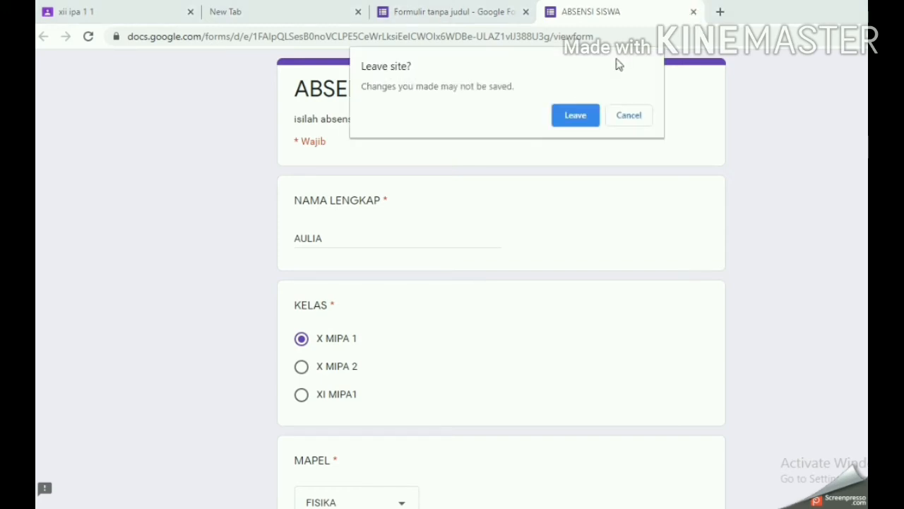
pyautogui.click(575, 115)
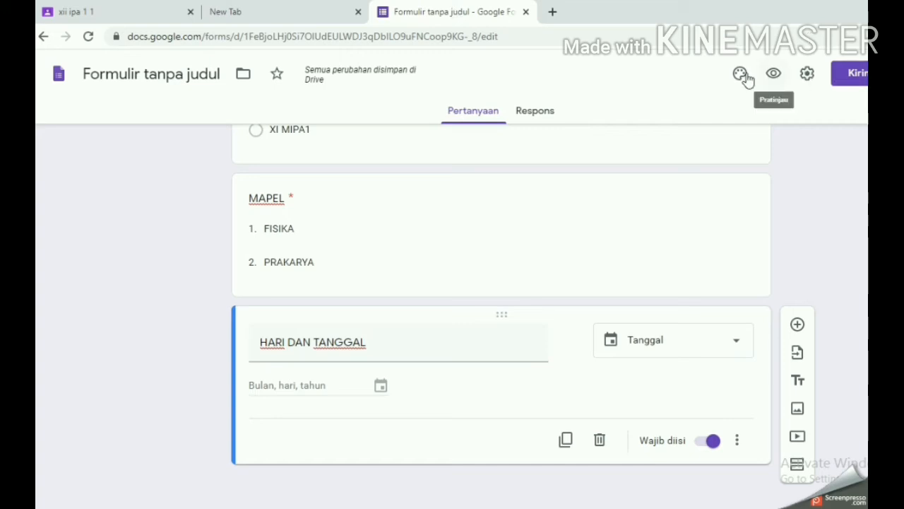
# Insert the notepad, pencil and coffee cup illustration from the Kantor dan Sekolah themes as the form's header, and close the theme options
pyautogui.scroll(5, 502, 318)
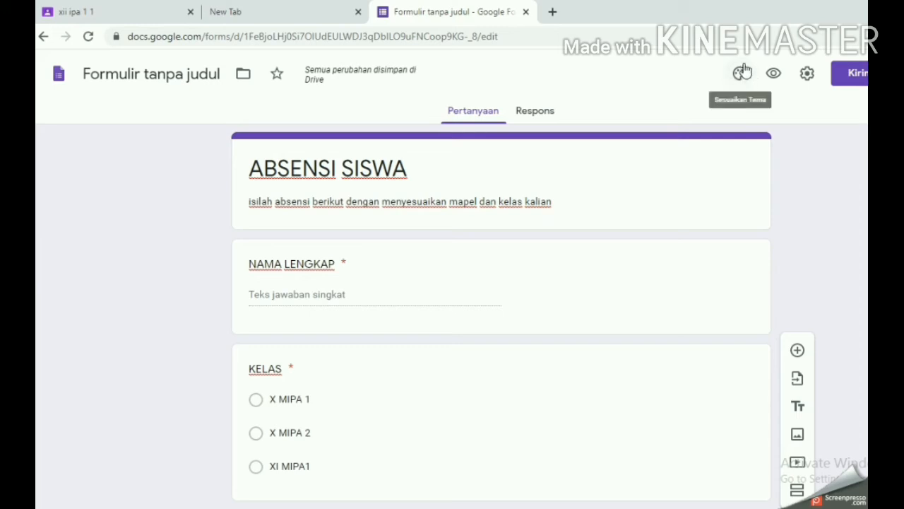
pyautogui.click(739, 74)
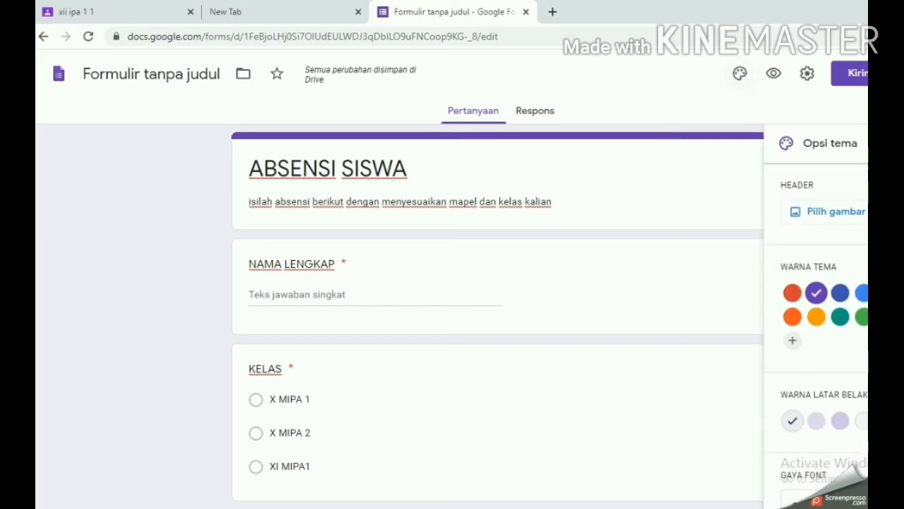
pyautogui.click(815, 211)
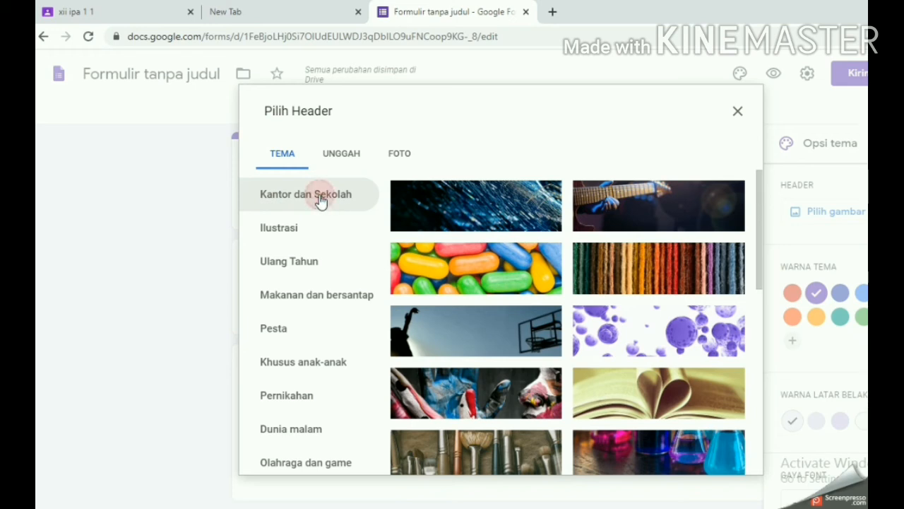
pyautogui.click(763, 199)
pyautogui.moveTo(764, 228); pyautogui.dragTo(770, 304)
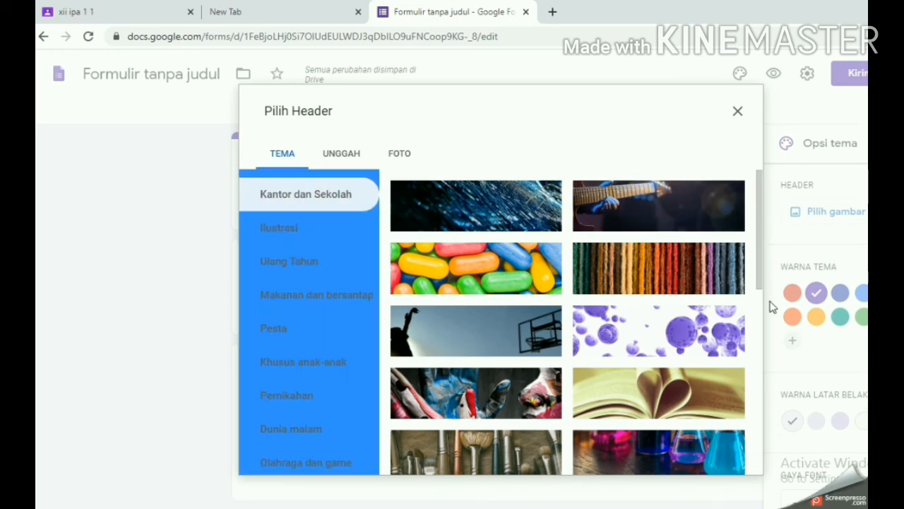
pyautogui.moveTo(761, 255); pyautogui.dragTo(777, 494)
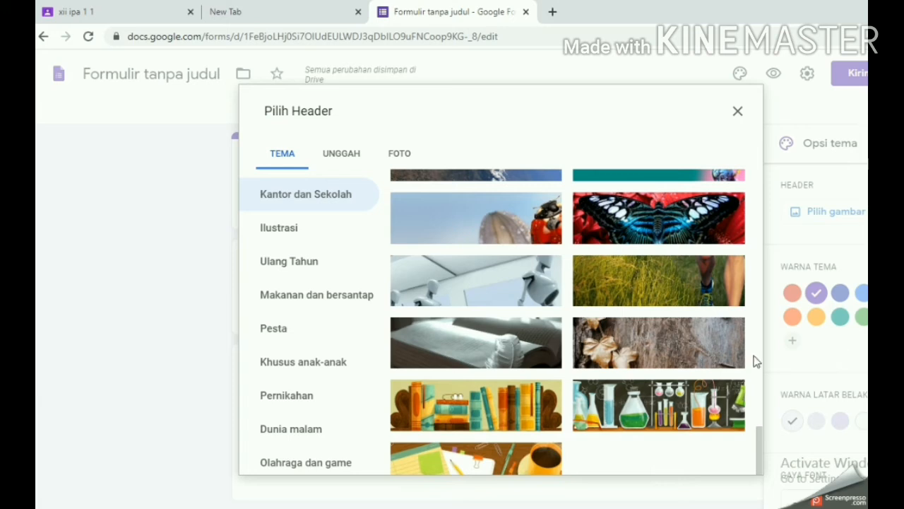
pyautogui.click(487, 464)
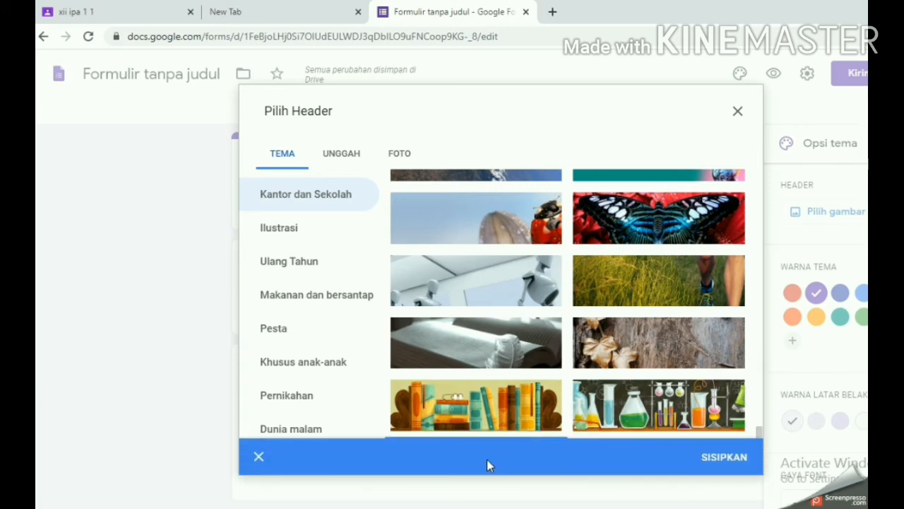
pyautogui.click(718, 457)
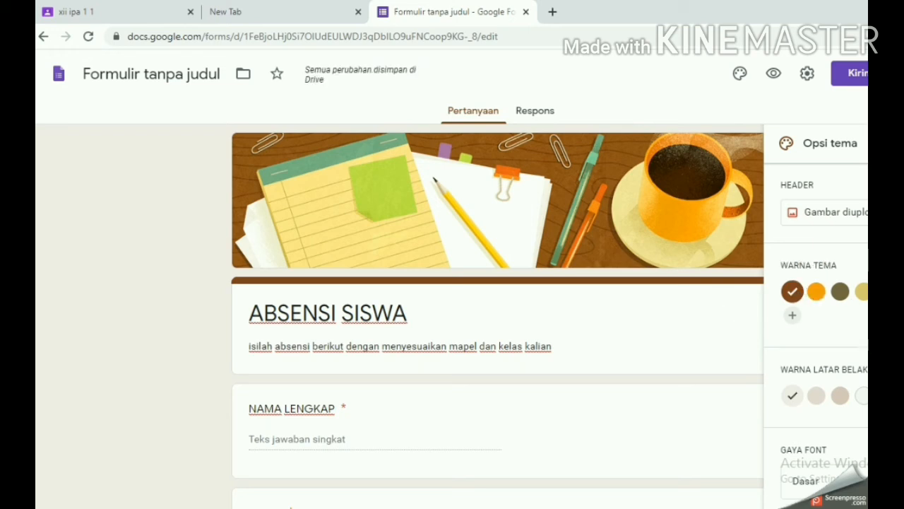
pyautogui.press('Escape')
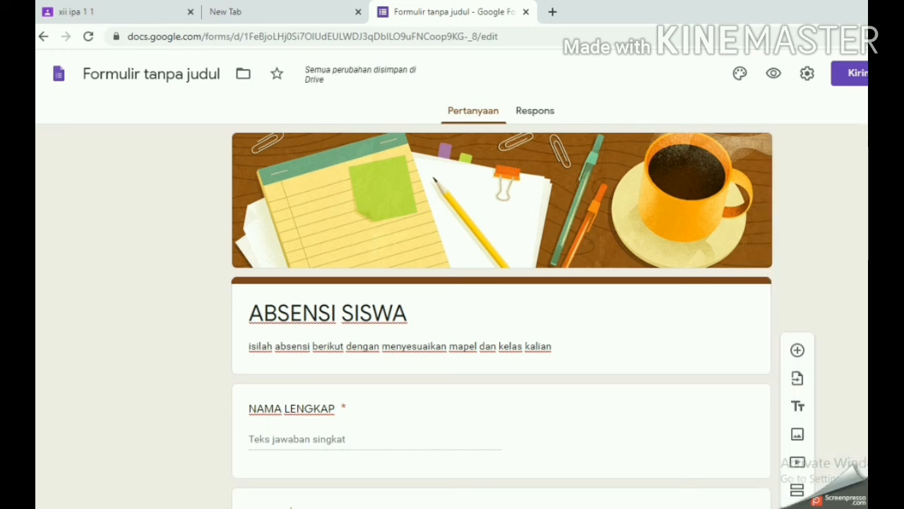
# Generate the shortened share link for the ABSENSI SISWA form and copy it
pyautogui.click(854, 79)
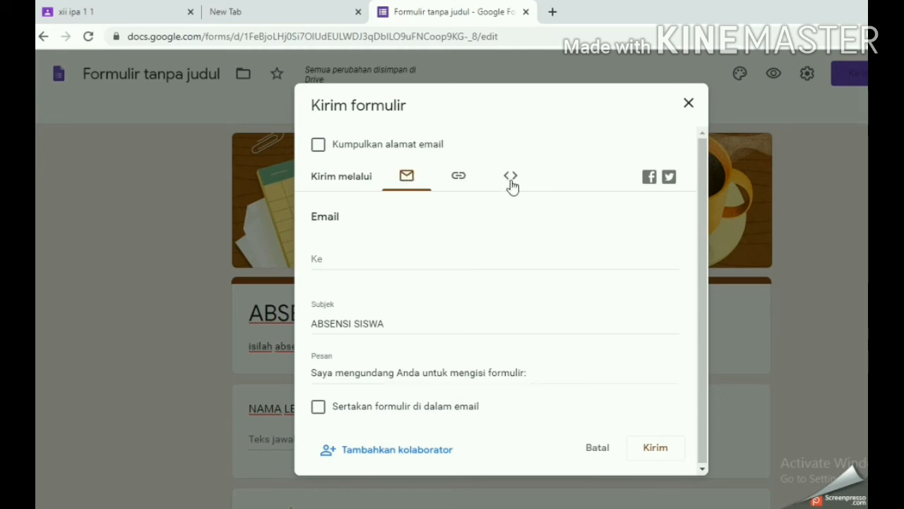
pyautogui.click(461, 177)
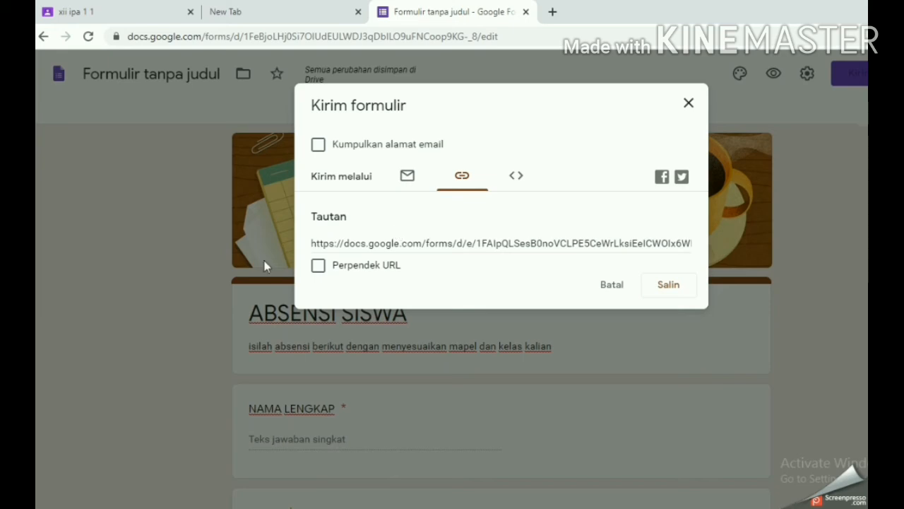
pyautogui.click(316, 269)
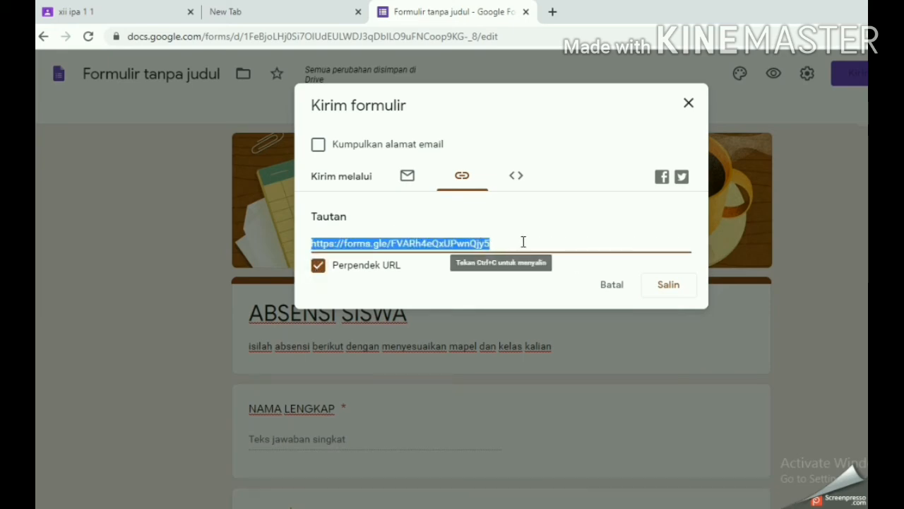
pyautogui.click(671, 291)
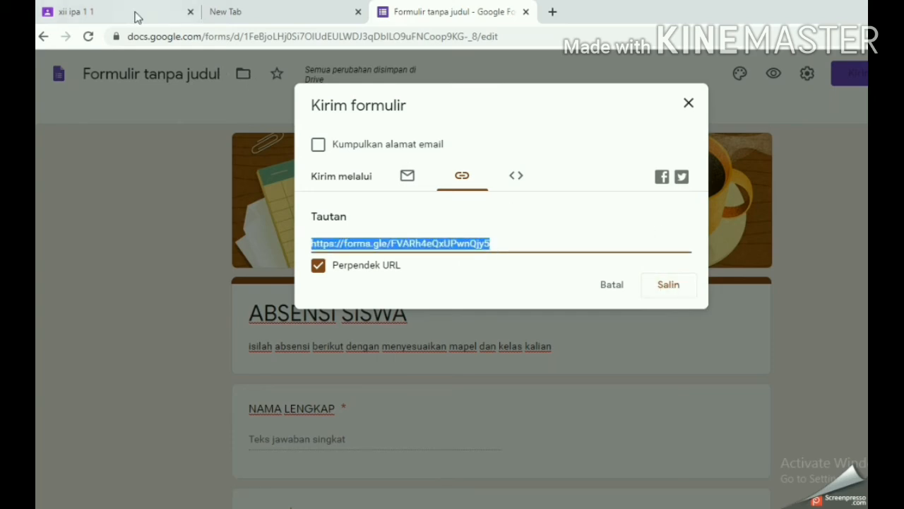
# Switch to Google Classroom and open the class XI MIPA 1 (FISIKA), KAMIS (07.30-10.45)
pyautogui.click(112, 10)
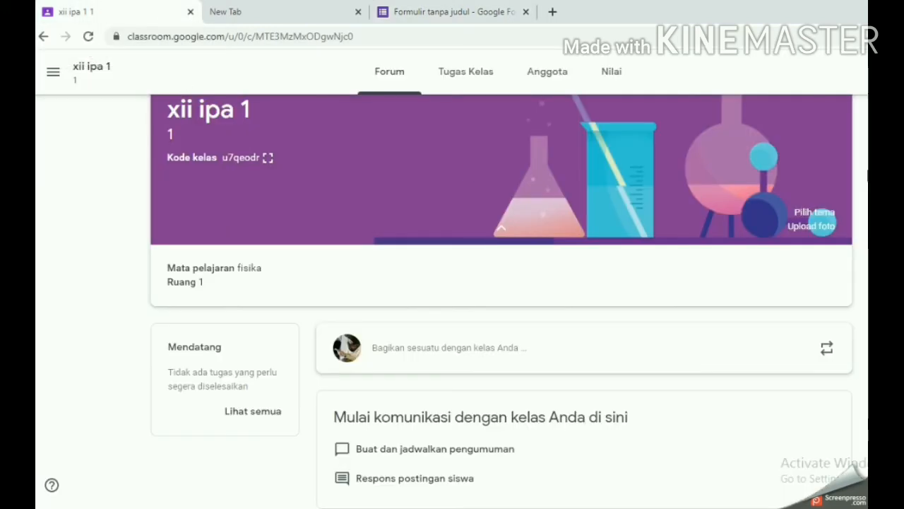
pyautogui.click(54, 75)
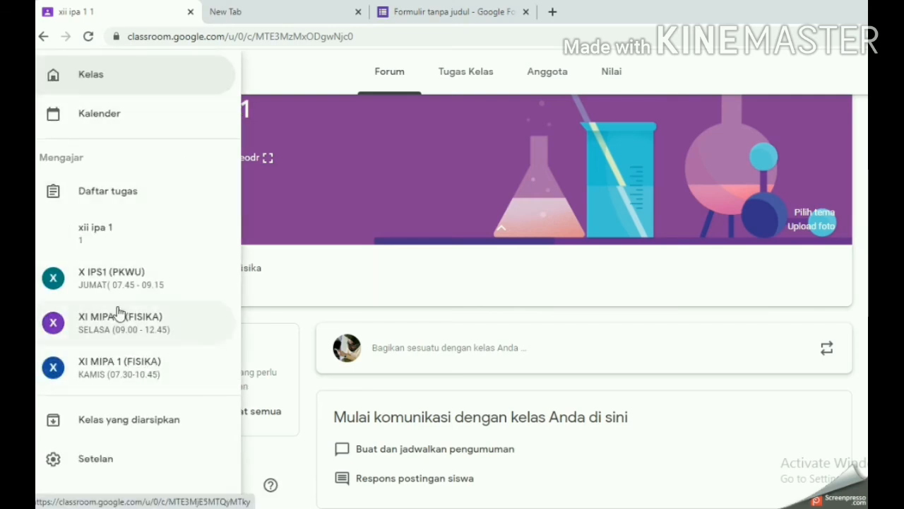
pyautogui.click(105, 375)
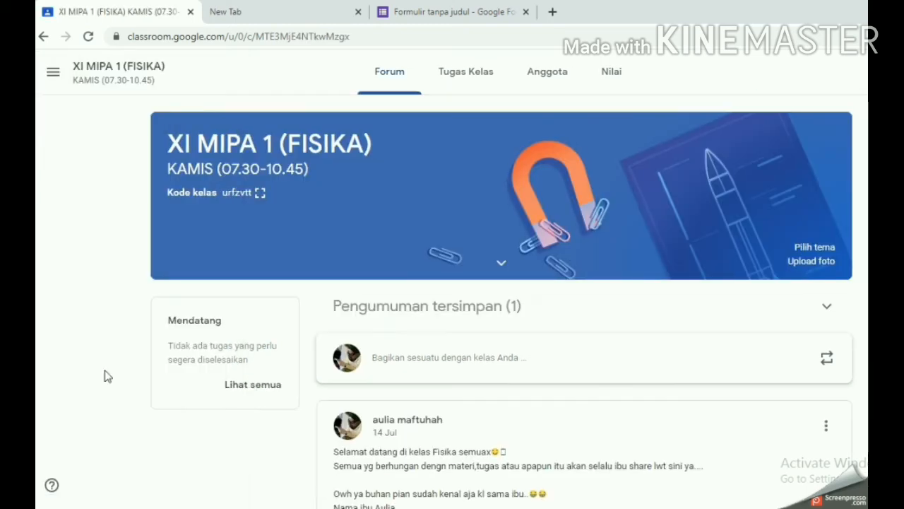
pyautogui.click(399, 353)
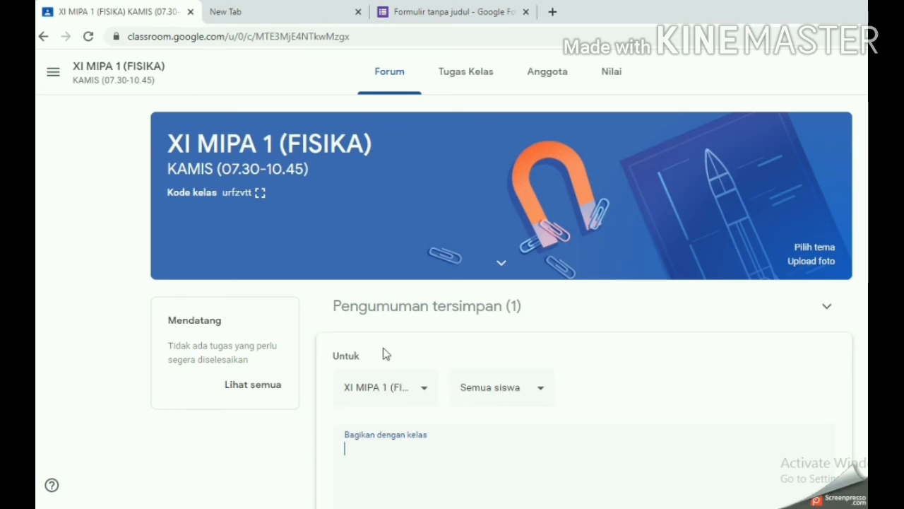
pyautogui.scroll(-2, 452, 282)
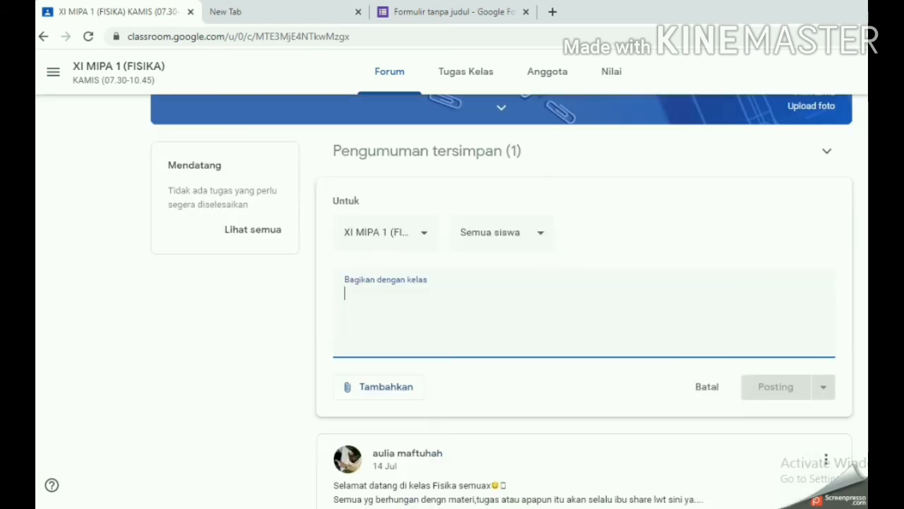
pyautogui.click(413, 307)
pyautogui.write('Silahk')
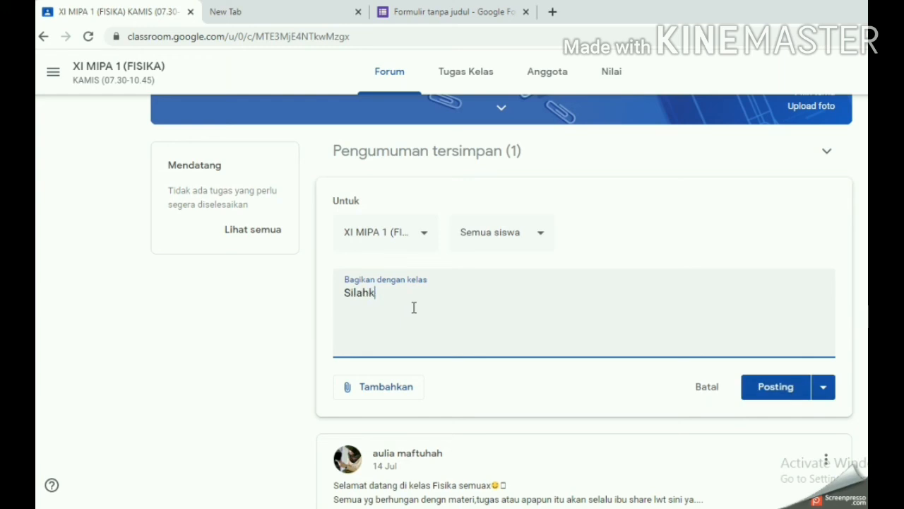
pyautogui.write('an')
pyautogui.write('isi absensi ber')
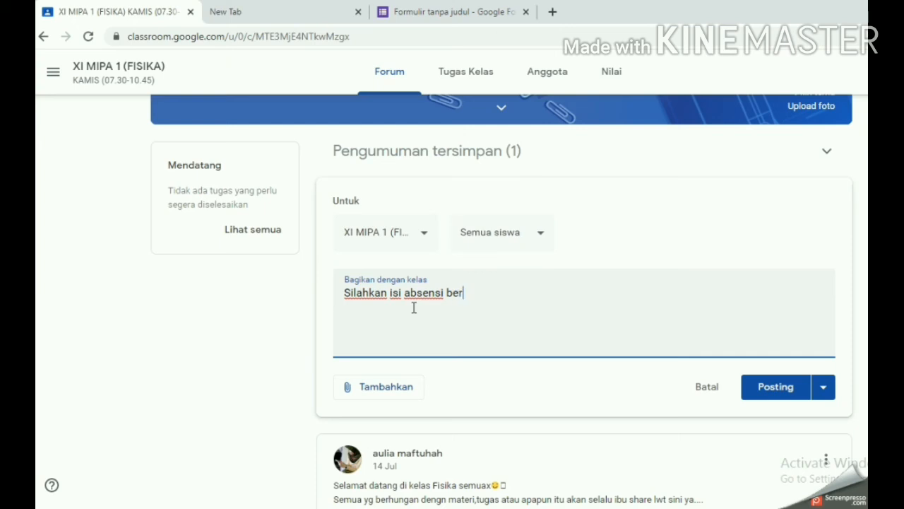
pyautogui.write('ikut ini dengan meng klik linkdi bawah ini')
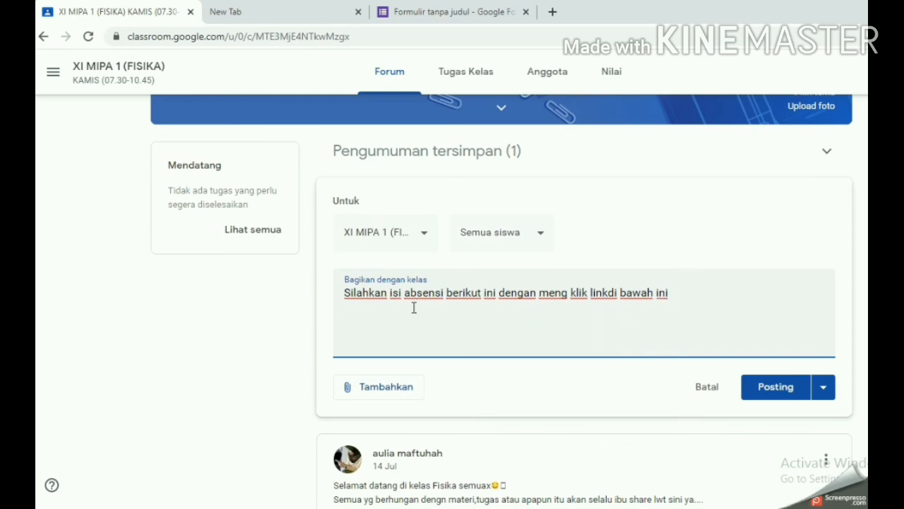
pyautogui.write('https://forms.gle/FVARh4eQxUPwnQjy5')
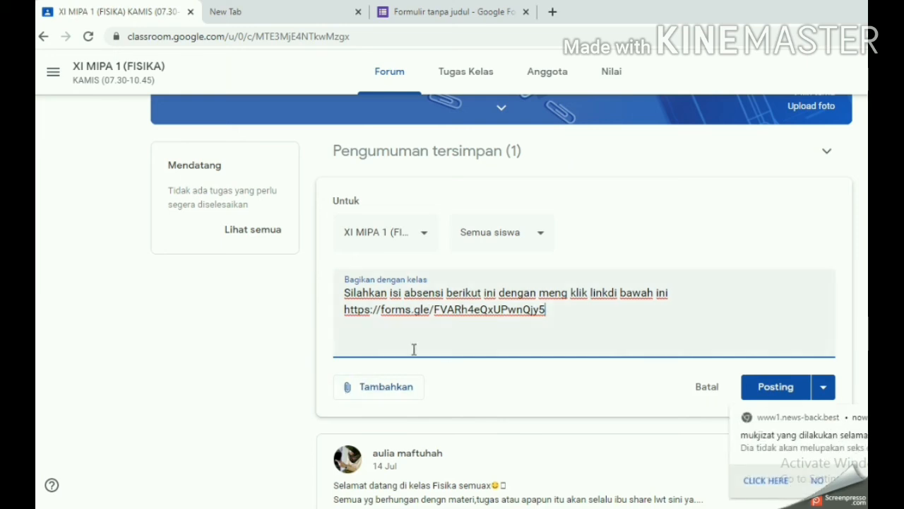
pyautogui.click(351, 391)
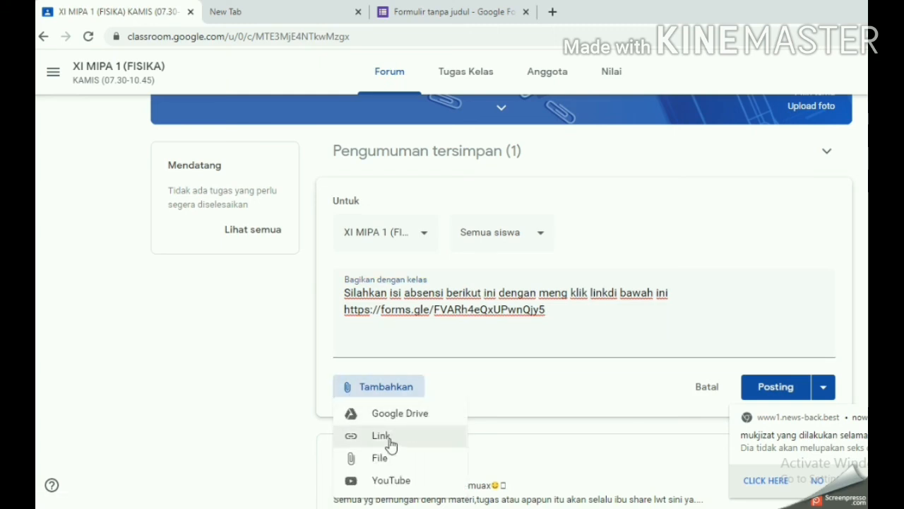
pyautogui.click(390, 439)
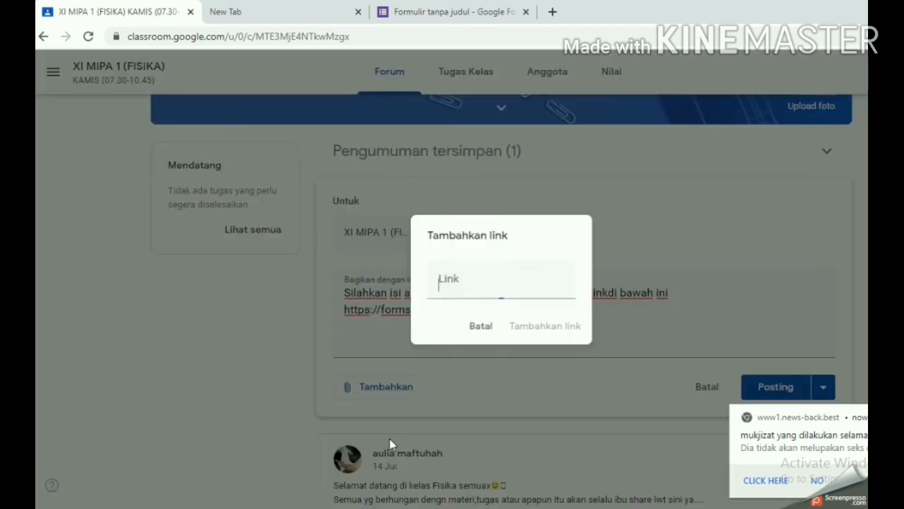
pyautogui.click(448, 289)
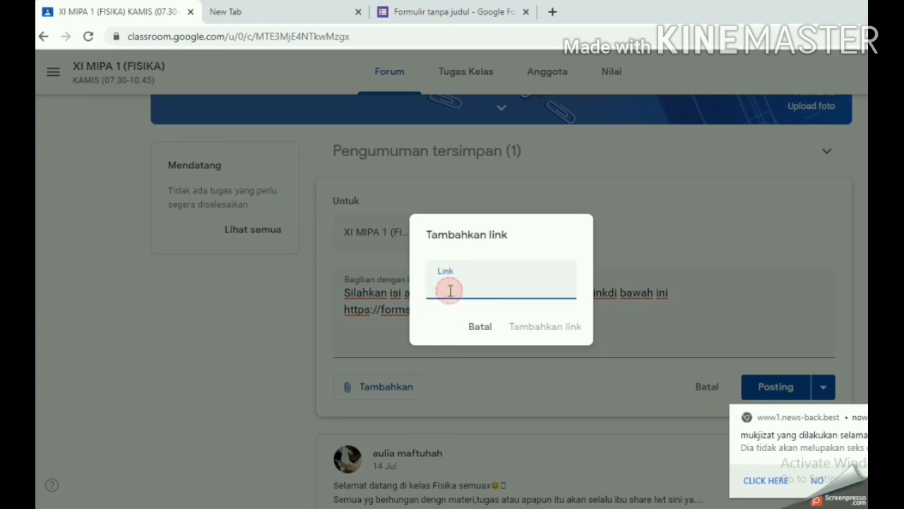
pyautogui.write('https://forms.gle/FVARh4eQxUPwnQjy5')
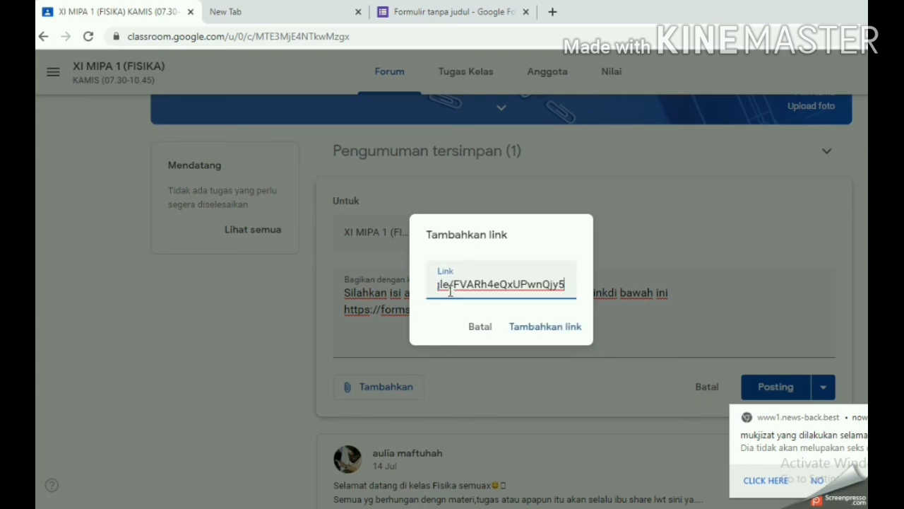
pyautogui.click(556, 335)
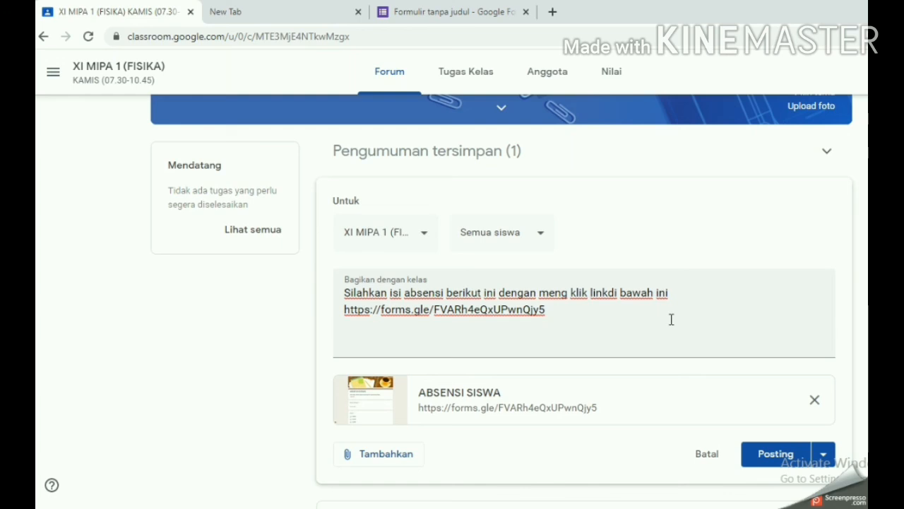
pyautogui.click(816, 404)
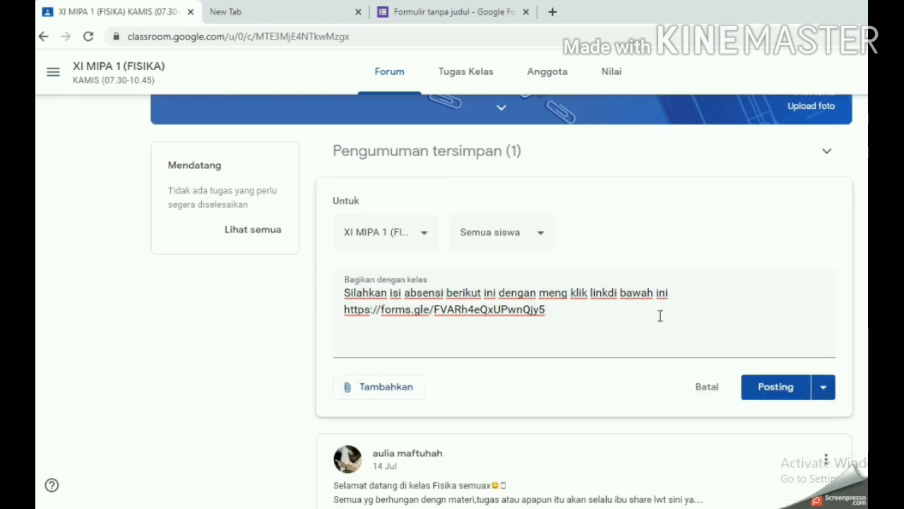
pyautogui.moveTo(560, 309); pyautogui.dragTo(595, 323)
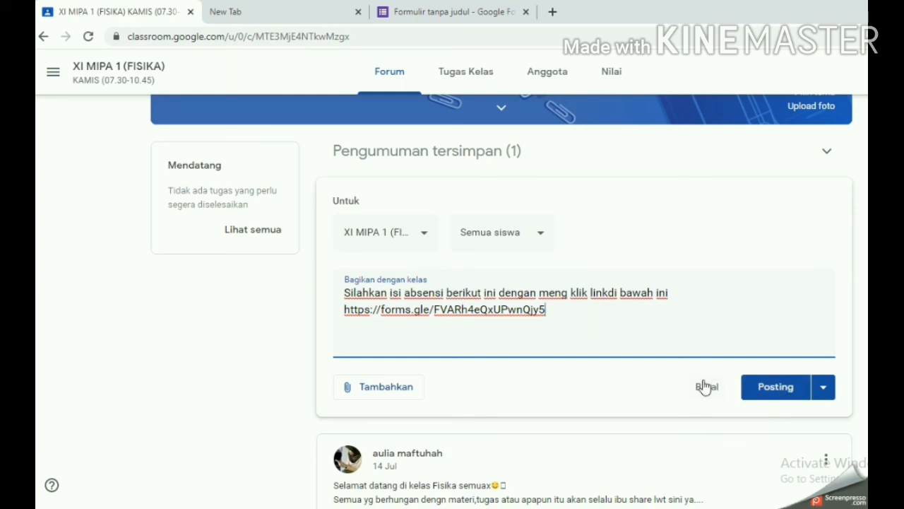
# Schedule the announcement for 20 Jul 2020 at 09.00 and expand the list of saved announcements
pyautogui.click(825, 389)
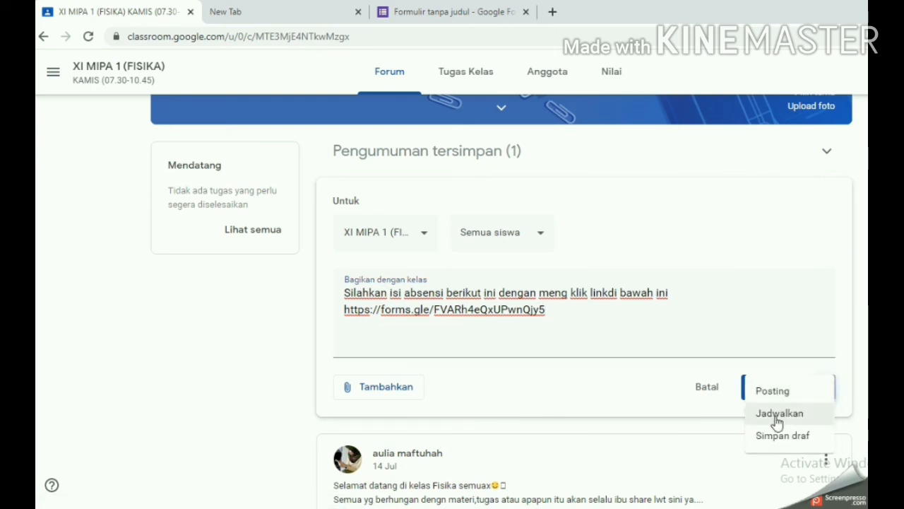
pyautogui.click(777, 422)
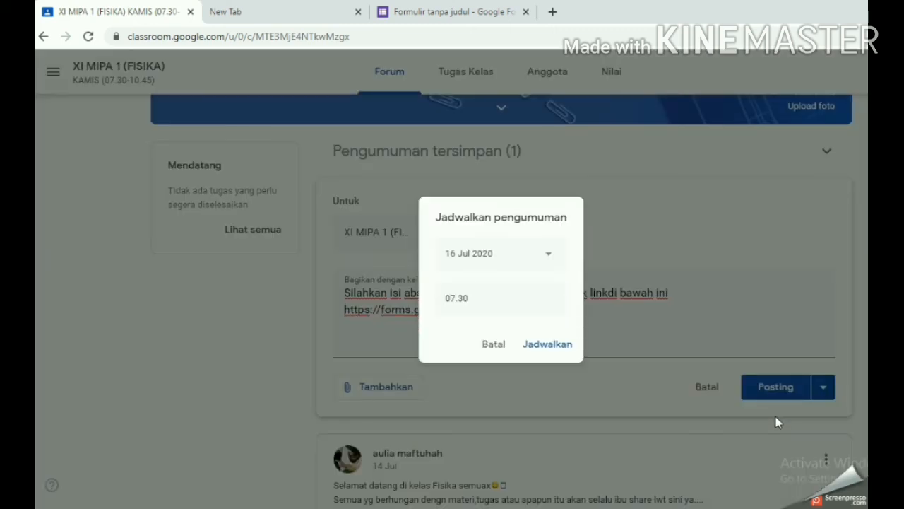
pyautogui.click(548, 254)
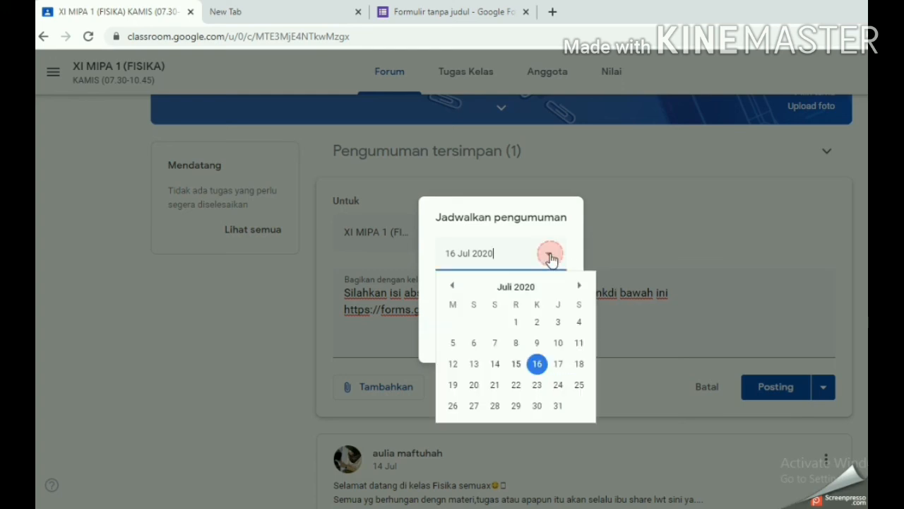
pyautogui.click(473, 386)
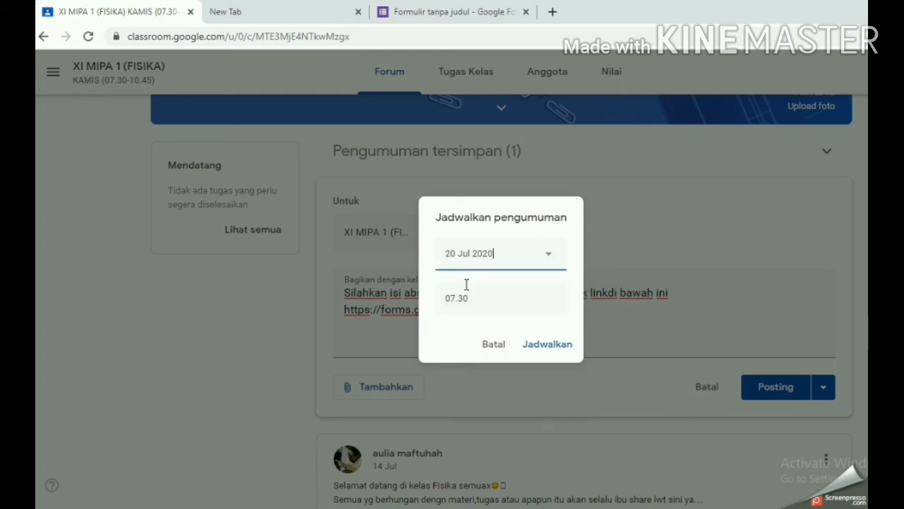
pyautogui.click(484, 300)
pyautogui.write('09')
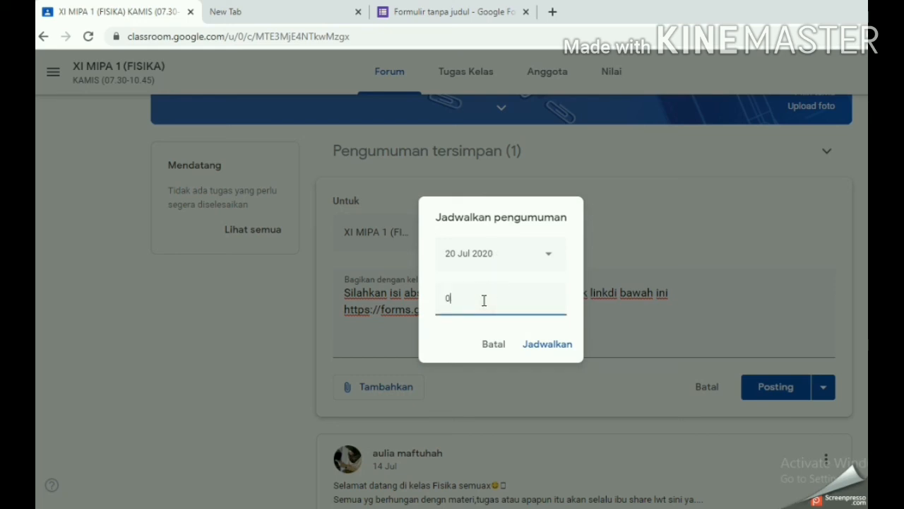
pyautogui.write('.00')
pyautogui.click(563, 346)
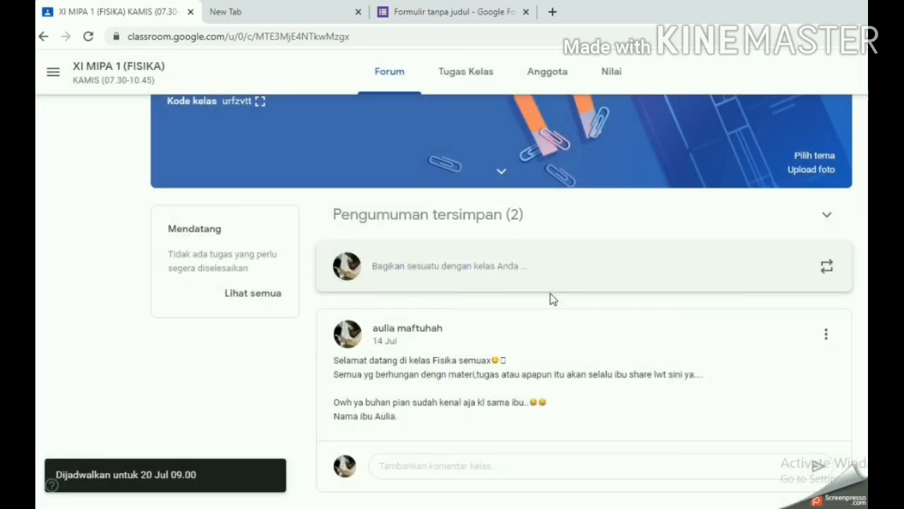
pyautogui.click(424, 224)
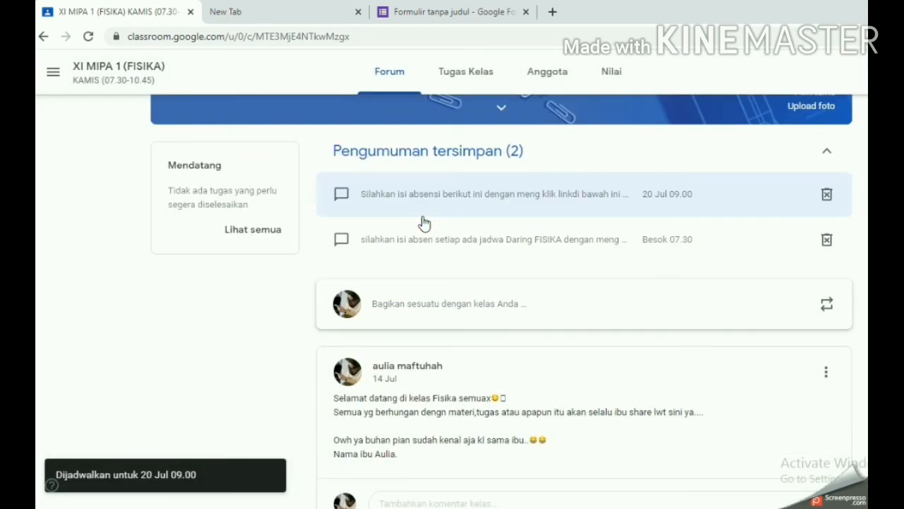